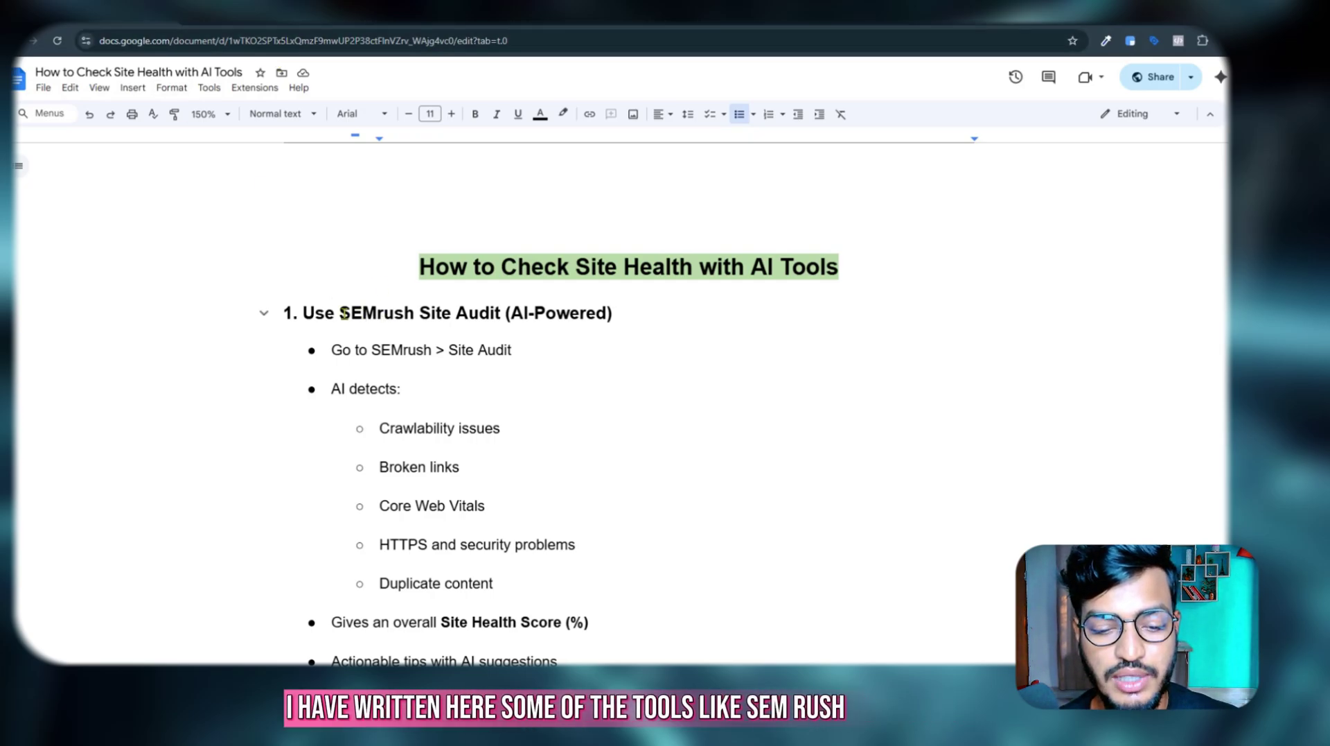
Go over the notes' headings (SEMrush, Google Search Console, ChatGPT), then return to the top
{"action": "double_click", "coordinate": [344, 313]}
{"action": "left_click", "coordinate": [410, 312]}
{"action": "scroll", "coordinate": [410, 339], "scroll_direction": "down", "scroll_amount": 5}
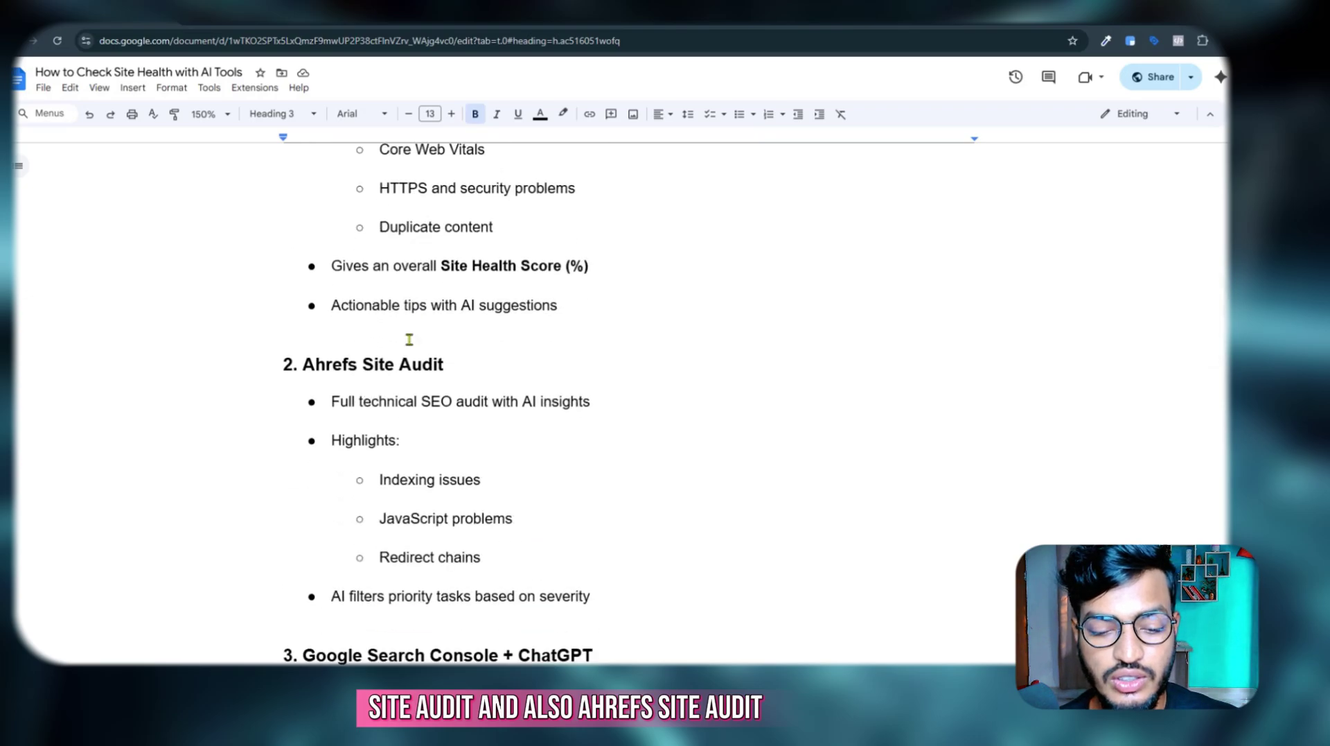
{"action": "left_click_drag", "start_coordinate": [318, 363], "coordinate": [401, 363]}
{"action": "scroll", "coordinate": [388, 360], "scroll_direction": "down", "scroll_amount": 5}
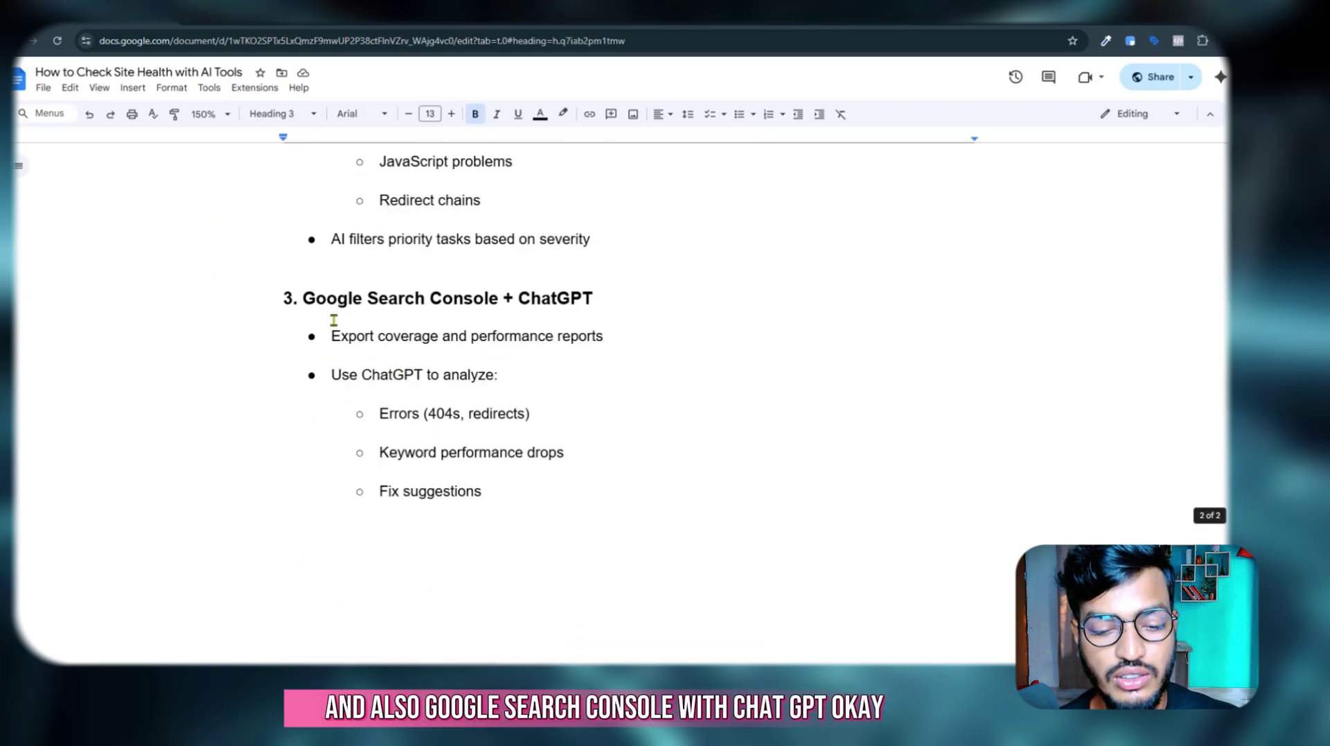
{"action": "left_click_drag", "start_coordinate": [305, 298], "coordinate": [592, 299]}
{"action": "left_click", "coordinate": [524, 299]}
{"action": "left_click", "coordinate": [603, 300]}
{"action": "key", "text": "ctrl+Home"}
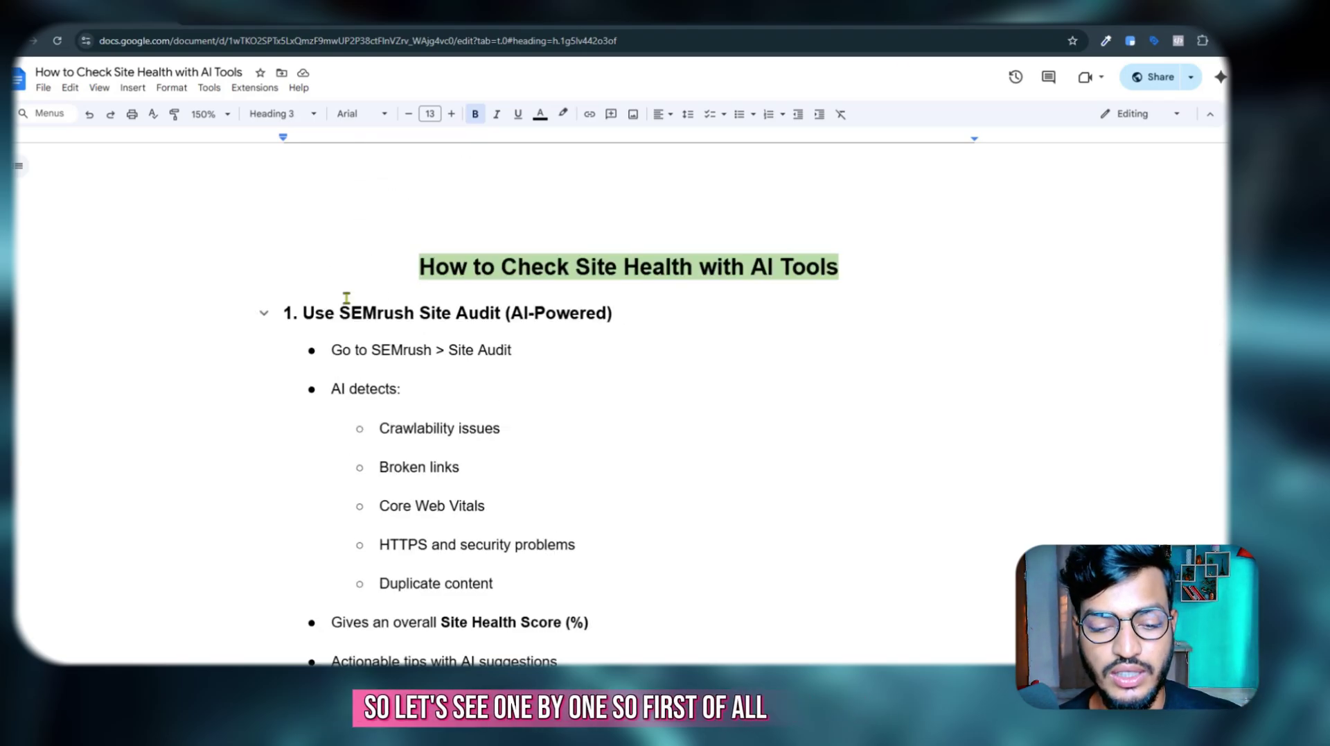
Open boostifai.com in a new tab, copy its web address, and return to the notes
{"action": "key", "text": "ctrl+t"}
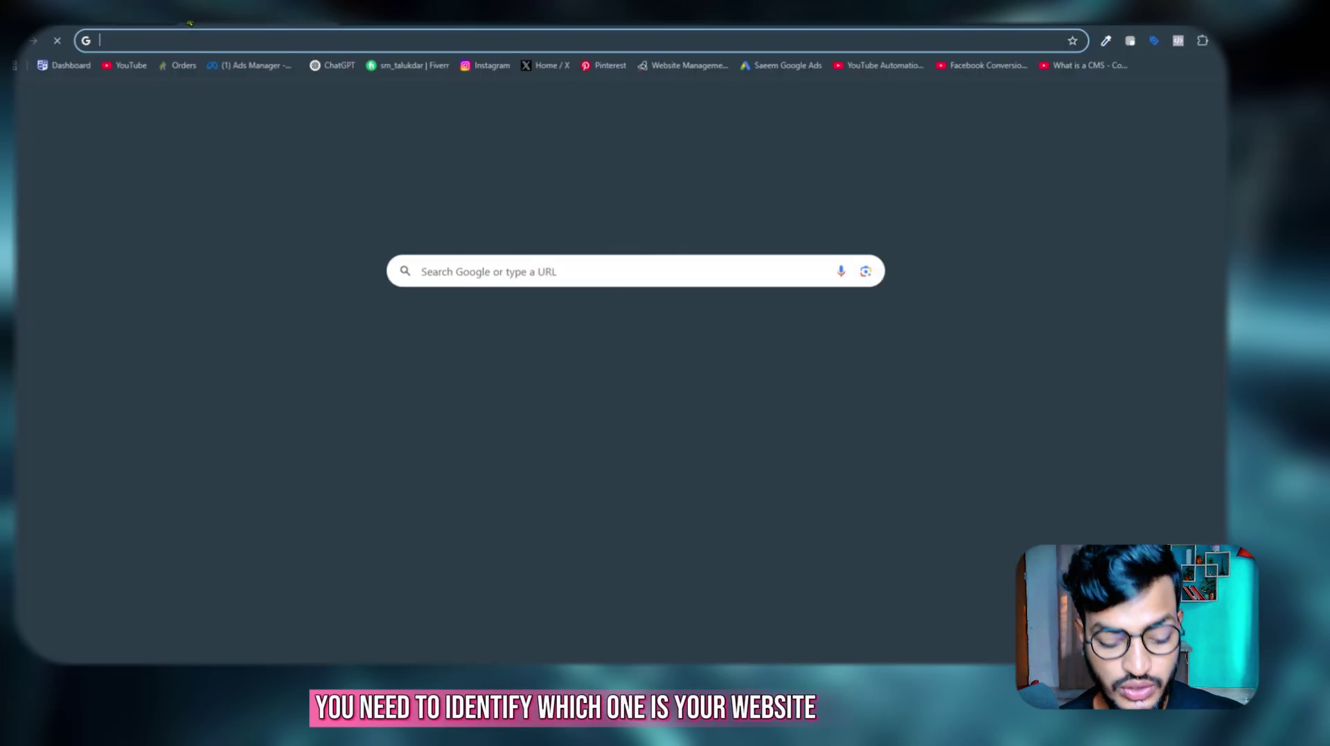
{"action": "type", "text": "bo"}
{"action": "key", "text": "Return"}
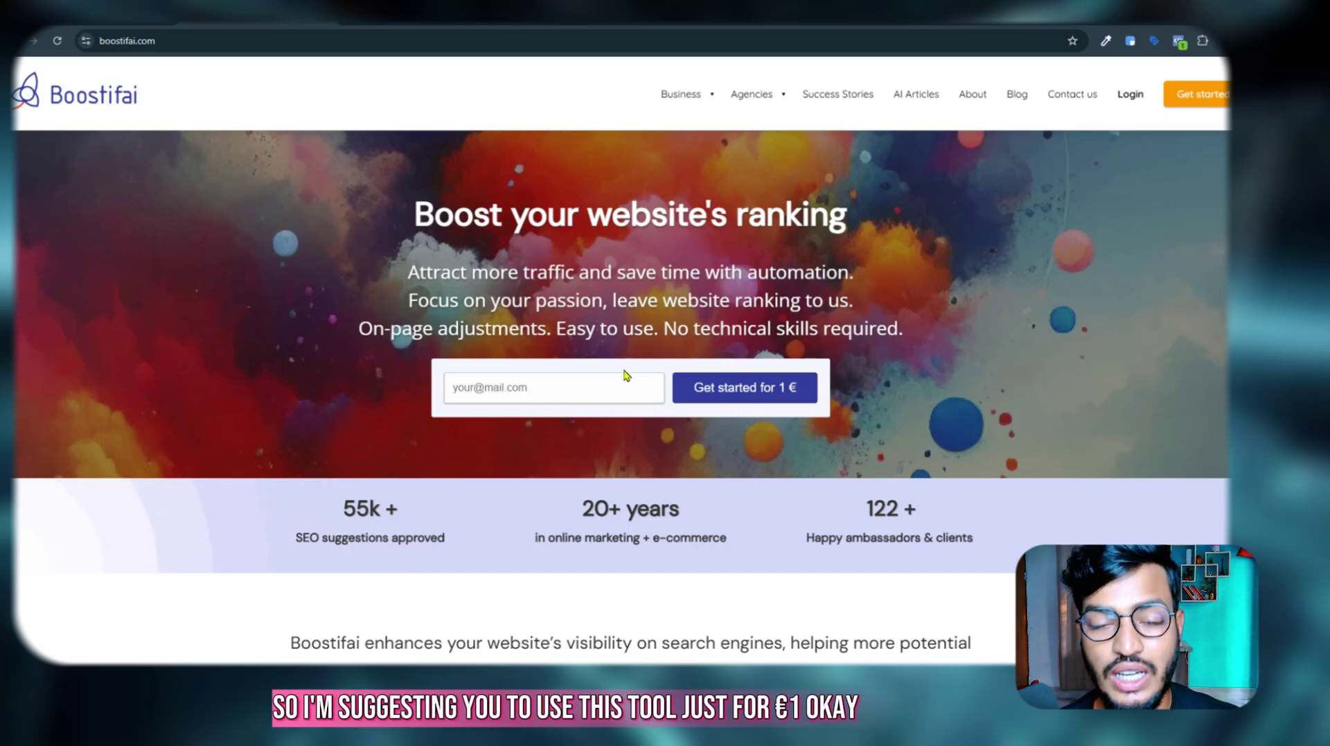
{"action": "left_click", "coordinate": [138, 40]}
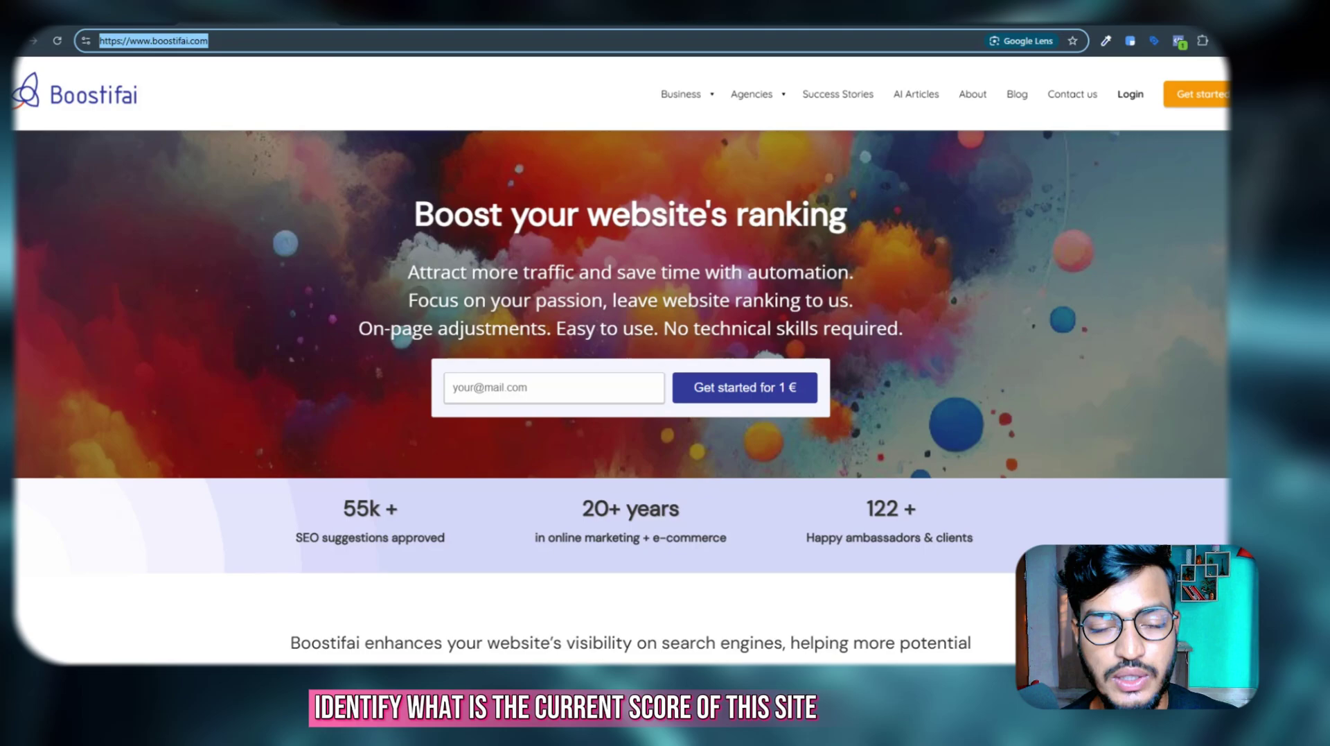
{"action": "left_click", "coordinate": [69, 12]}
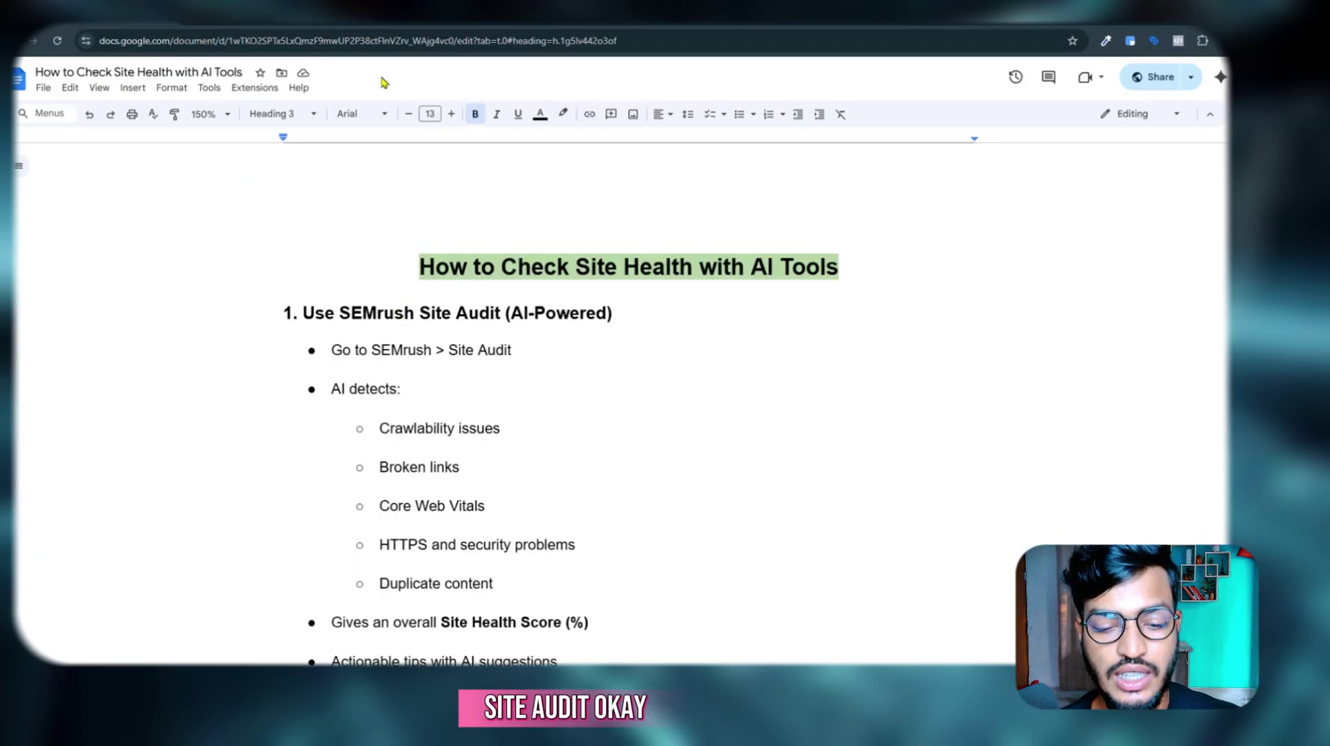
Search the notes' 'SEMrush Site Audit' heading in a new tab and open Semrush's Site Audit page
{"action": "left_click_drag", "start_coordinate": [341, 311], "coordinate": [502, 316]}
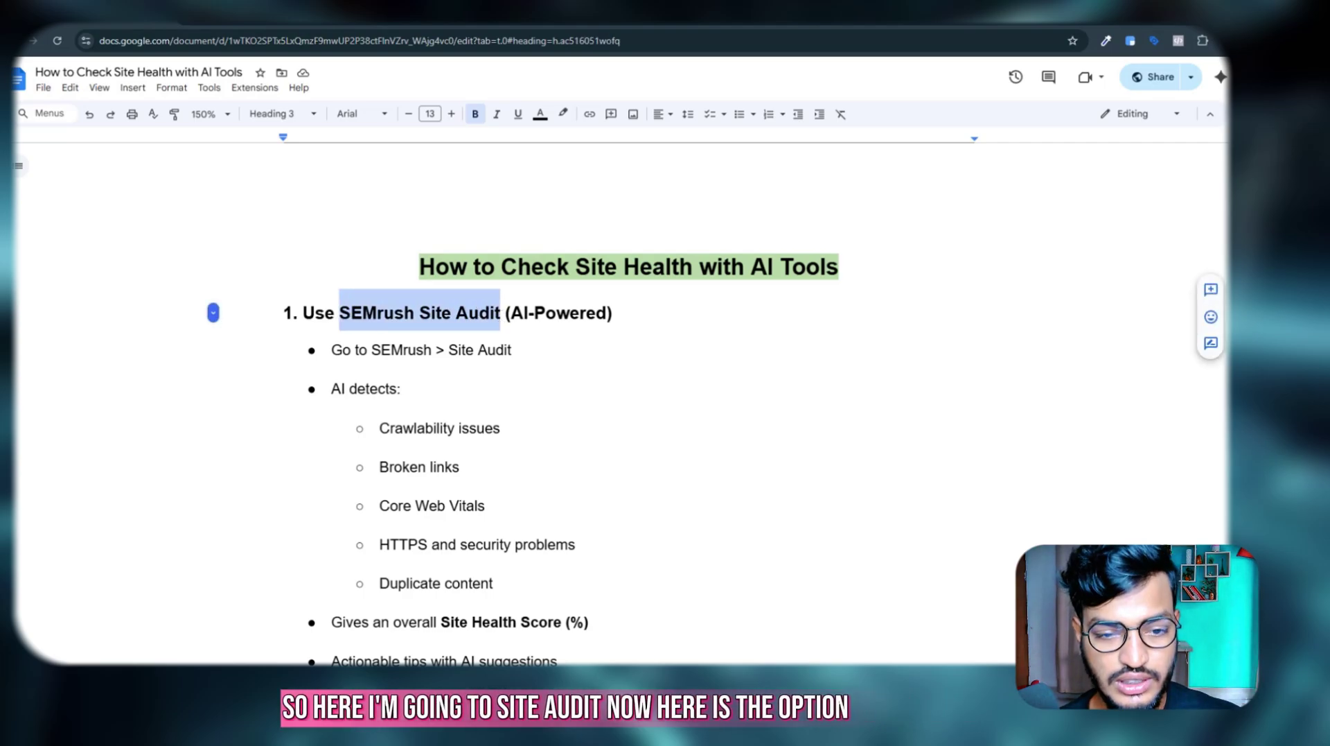
{"action": "key", "text": "ctrl+c"}
{"action": "key", "text": "ctrl+t"}
{"action": "key", "text": "ctrl+v"}
{"action": "key", "text": "Return"}
{"action": "left_click", "coordinate": [251, 193]}
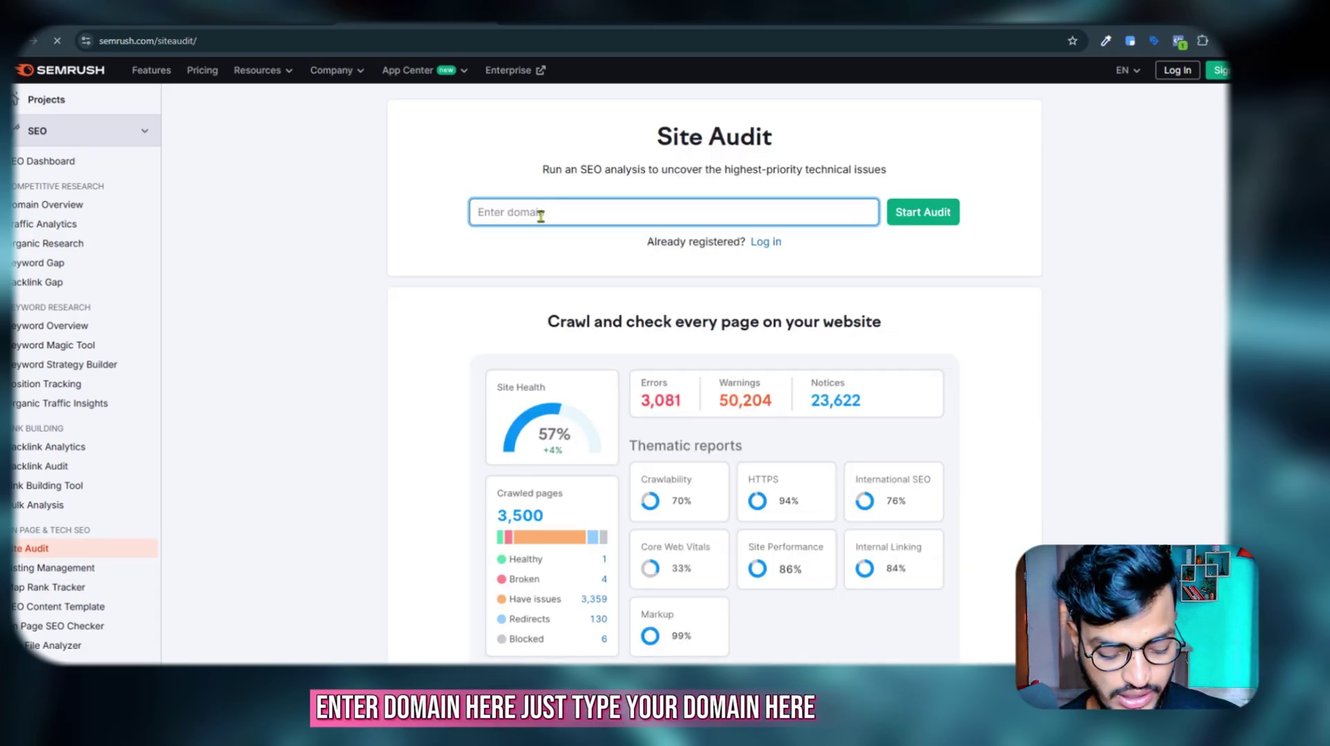
{"action": "key", "text": "super+v"}
{"action": "left_click", "coordinate": [565, 387]}
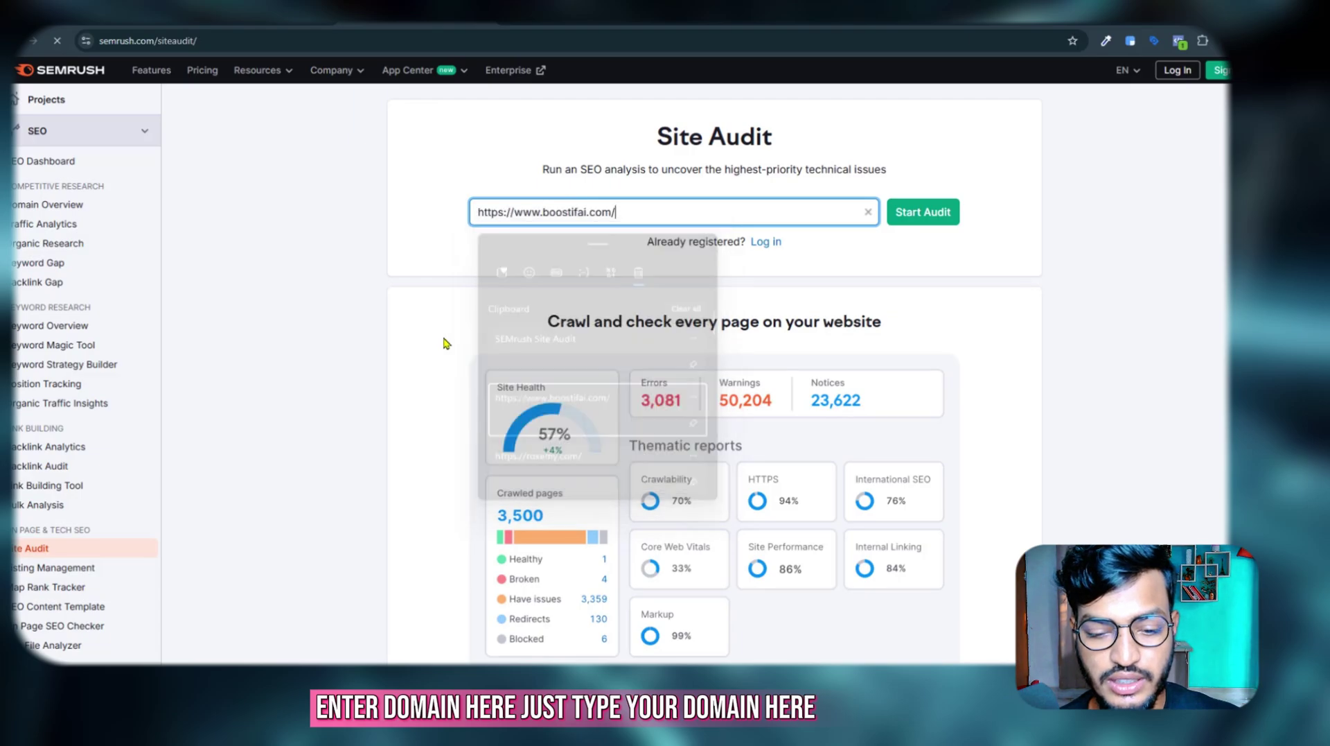
{"action": "left_click", "coordinate": [939, 207]}
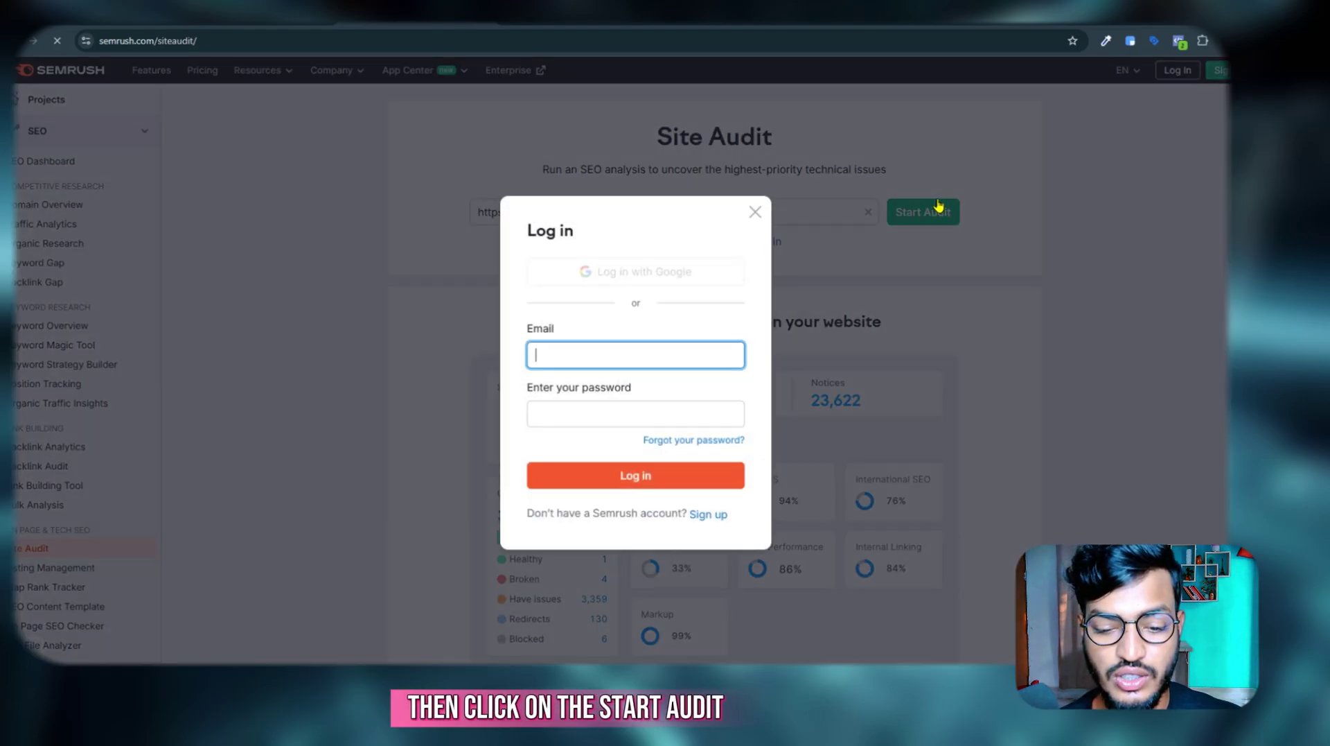
{"action": "left_click", "coordinate": [620, 274]}
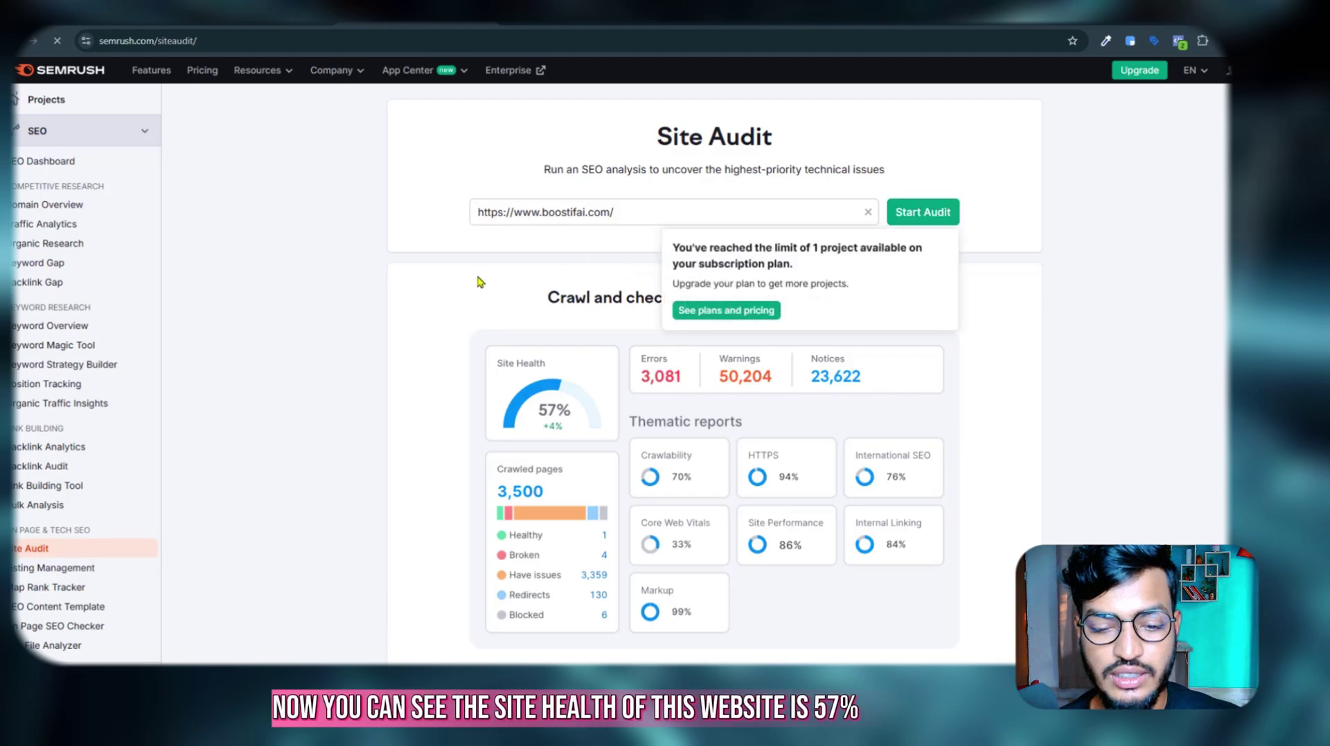
Scroll through the Site Health panel, noting the 57% score and the thematic report scores
{"action": "scroll", "coordinate": [478, 280], "scroll_direction": "down", "scroll_amount": 3}
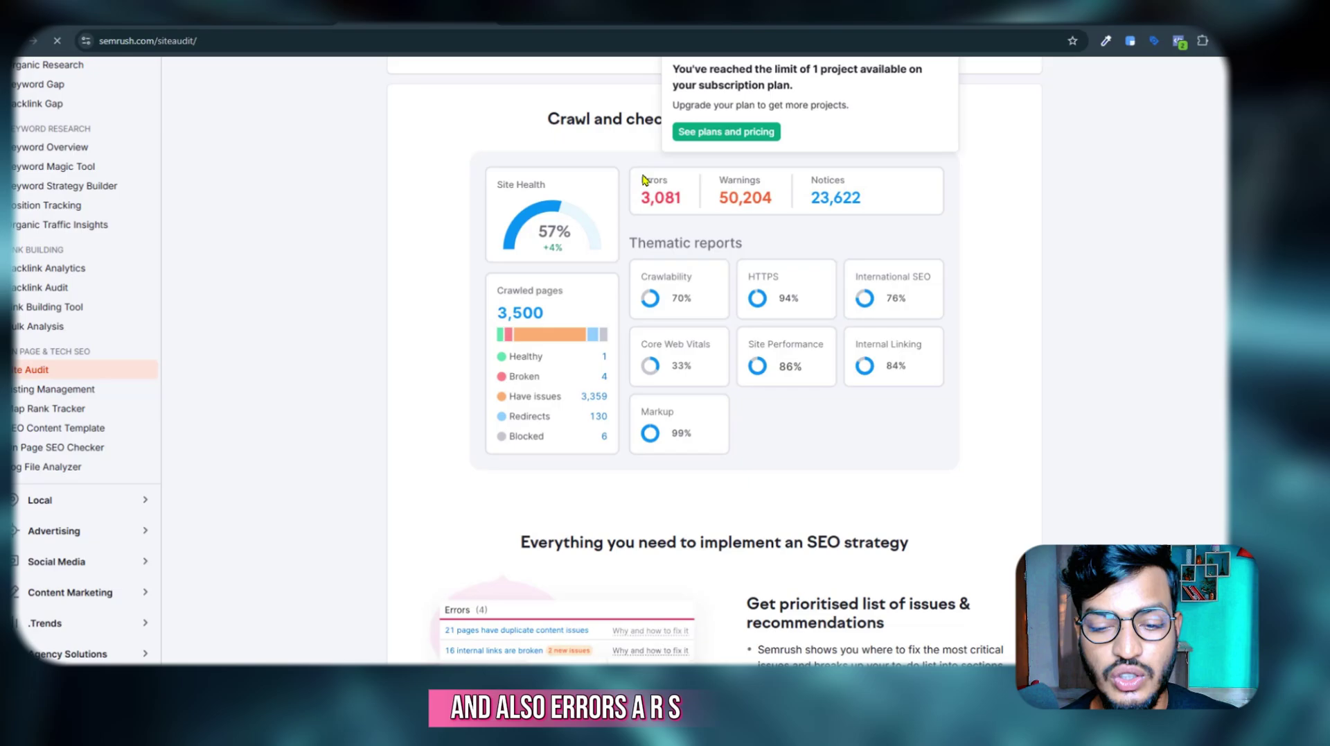
{"action": "left_click_drag", "start_coordinate": [575, 250], "coordinate": [665, 206]}
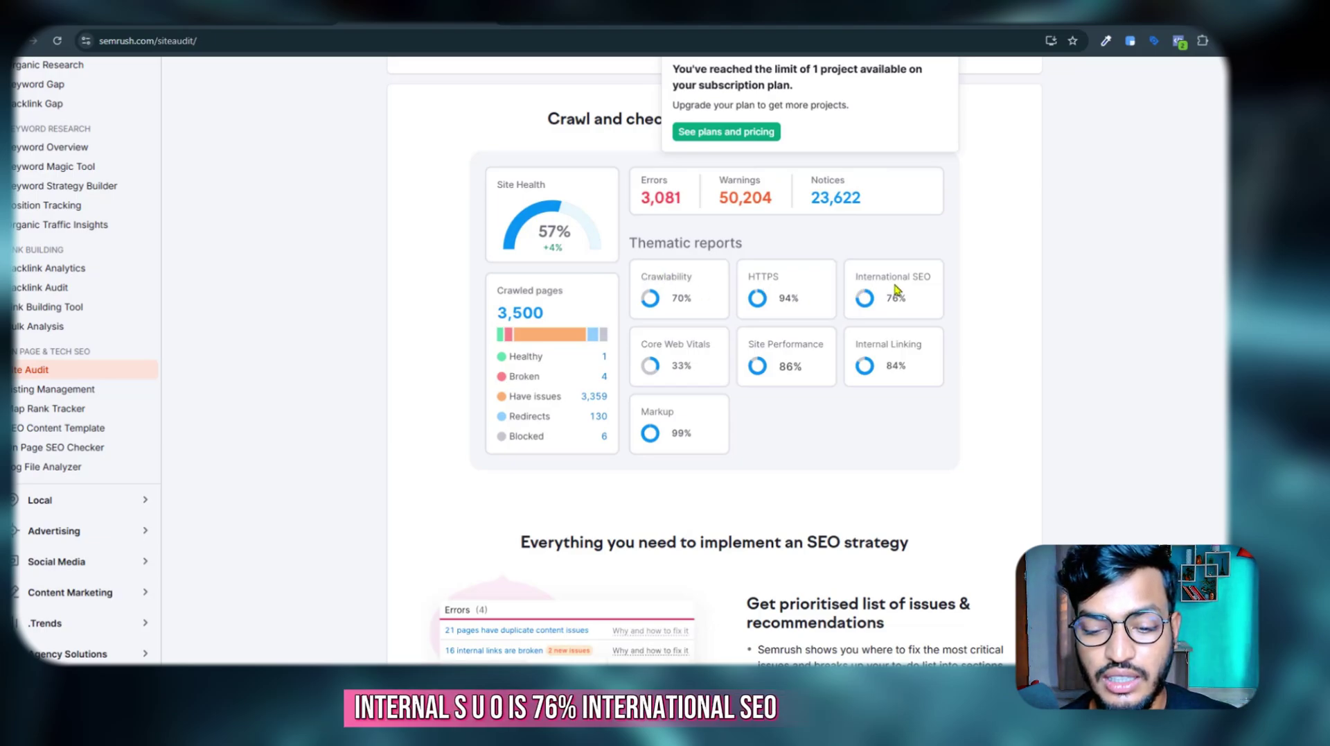
{"action": "scroll", "coordinate": [977, 306], "scroll_direction": "down", "scroll_amount": 3}
{"action": "scroll", "coordinate": [953, 275], "scroll_direction": "up", "scroll_amount": 3}
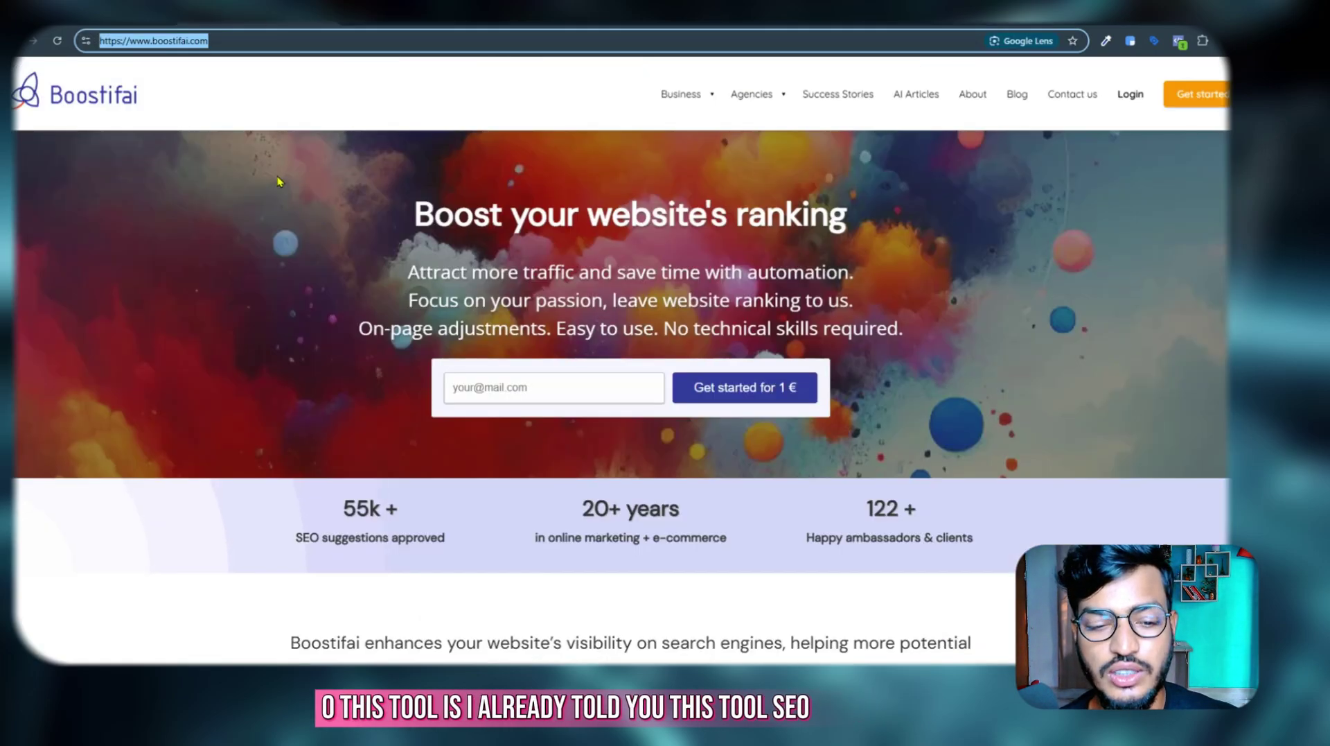
Return to Semrush's audit scores: Site Performance 86%, Internal Linking 84%, Markup 99%
{"action": "left_click", "coordinate": [279, 181]}
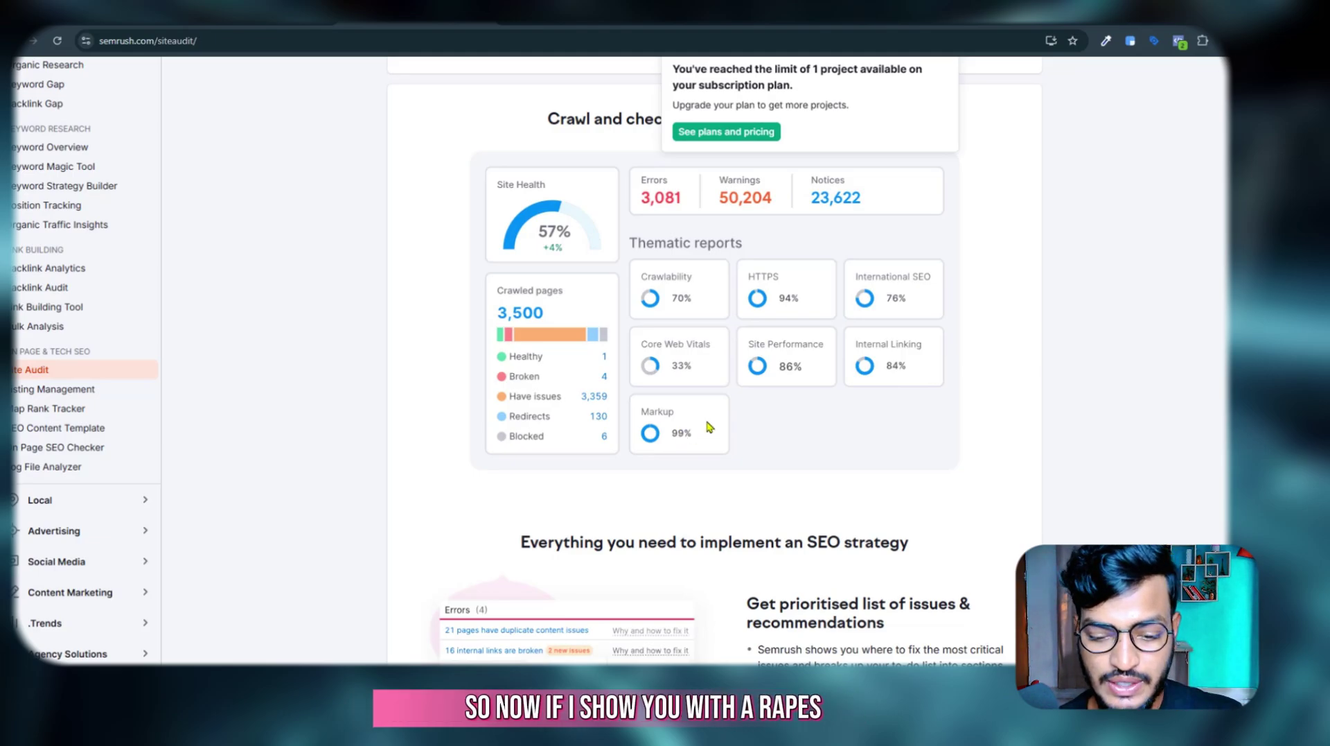
In the notes, point out the AI-detected issues list, such as crawlability issues and broken links
{"action": "scroll", "coordinate": [691, 395], "scroll_direction": "down", "scroll_amount": 5}
{"action": "scroll", "coordinate": [626, 347], "scroll_direction": "up", "scroll_amount": 8}
{"action": "key", "text": "ctrl+Tab"}
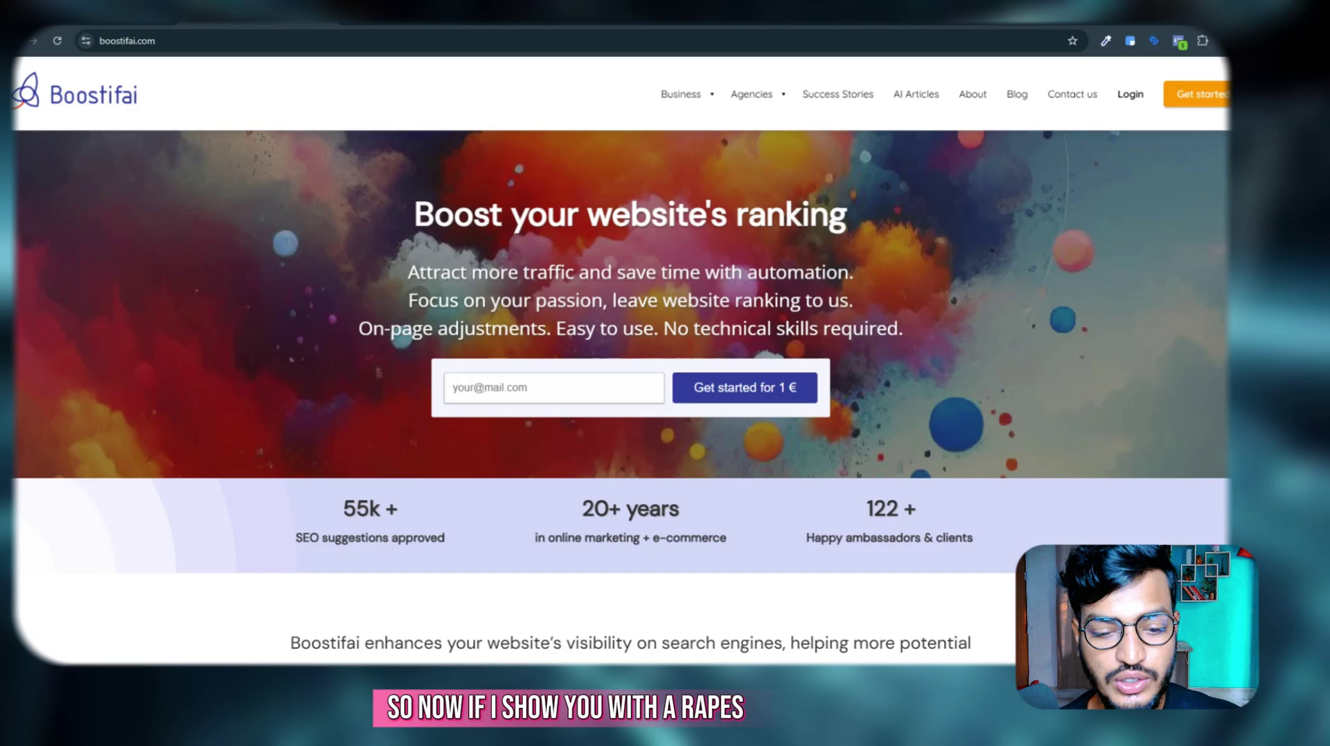
{"action": "key", "text": "ctrl+Tab"}
{"action": "scroll", "coordinate": [421, 438], "scroll_direction": "down", "scroll_amount": 3}
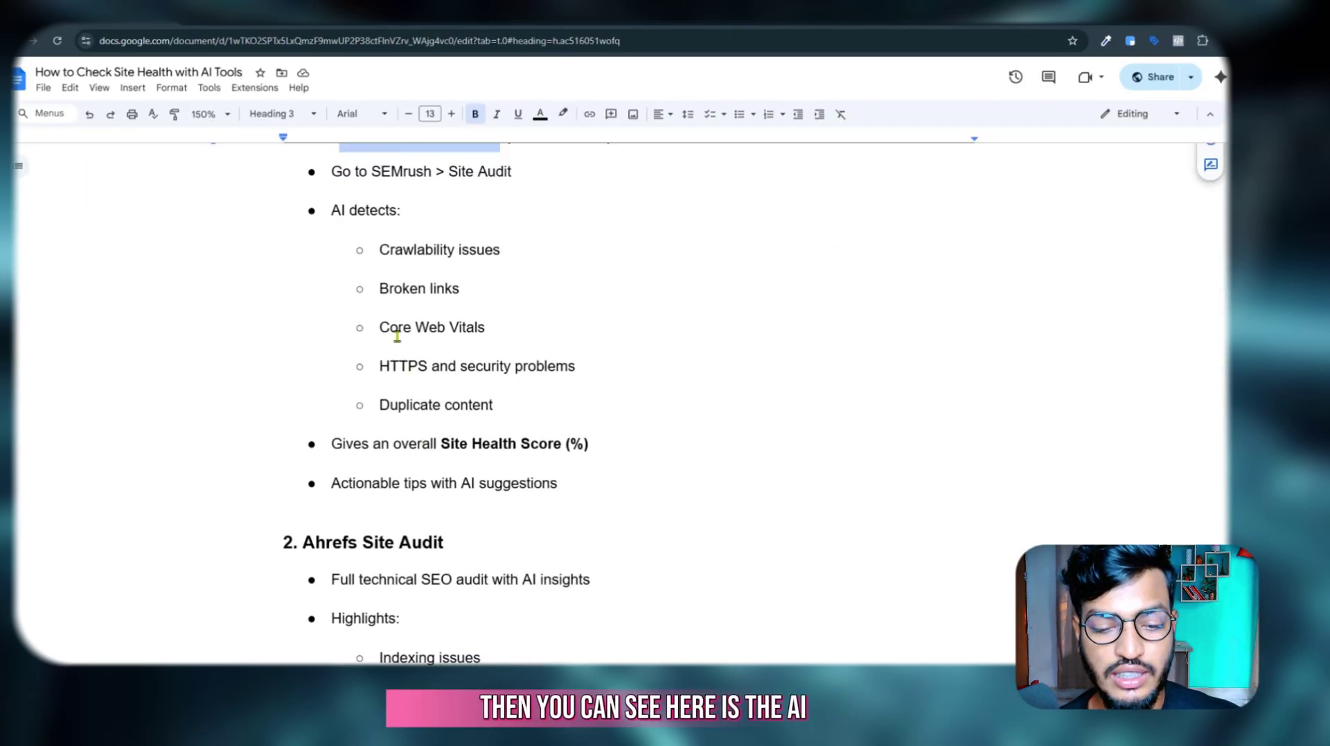
{"action": "left_click", "coordinate": [345, 210]}
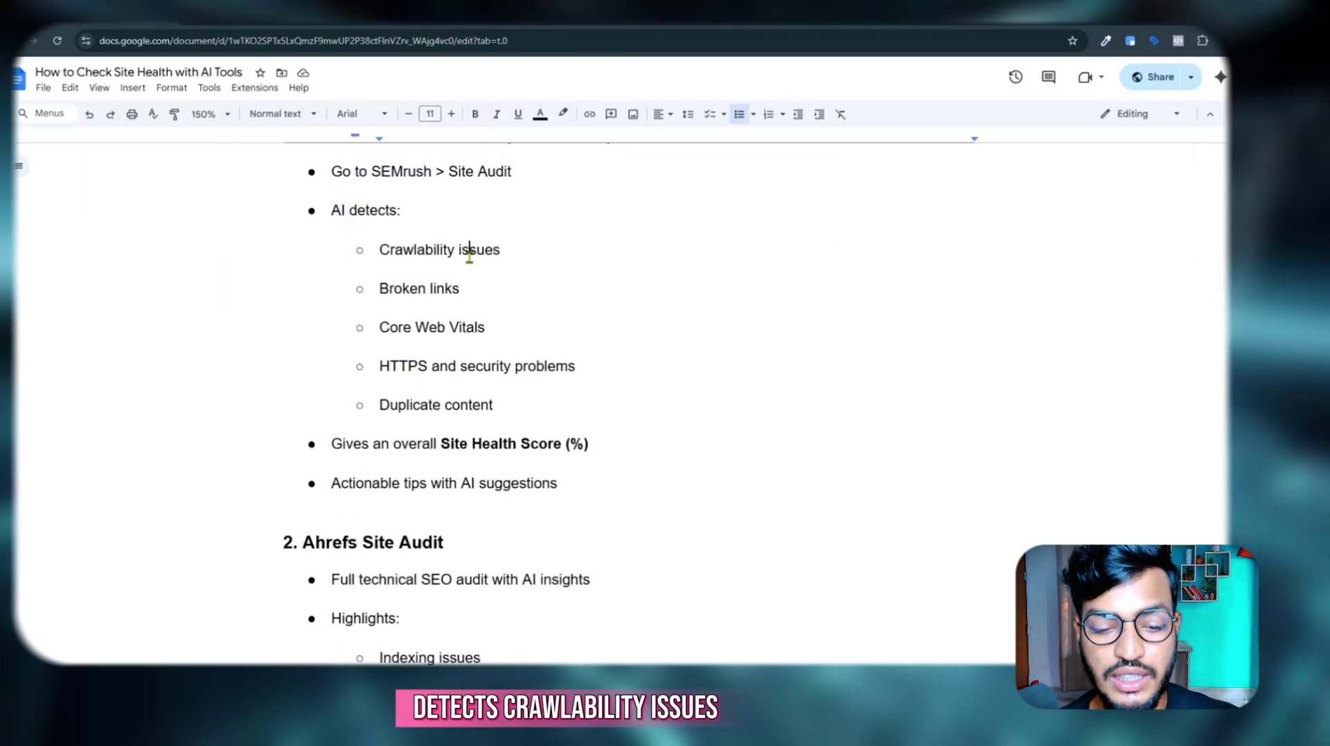
{"action": "left_click", "coordinate": [381, 288]}
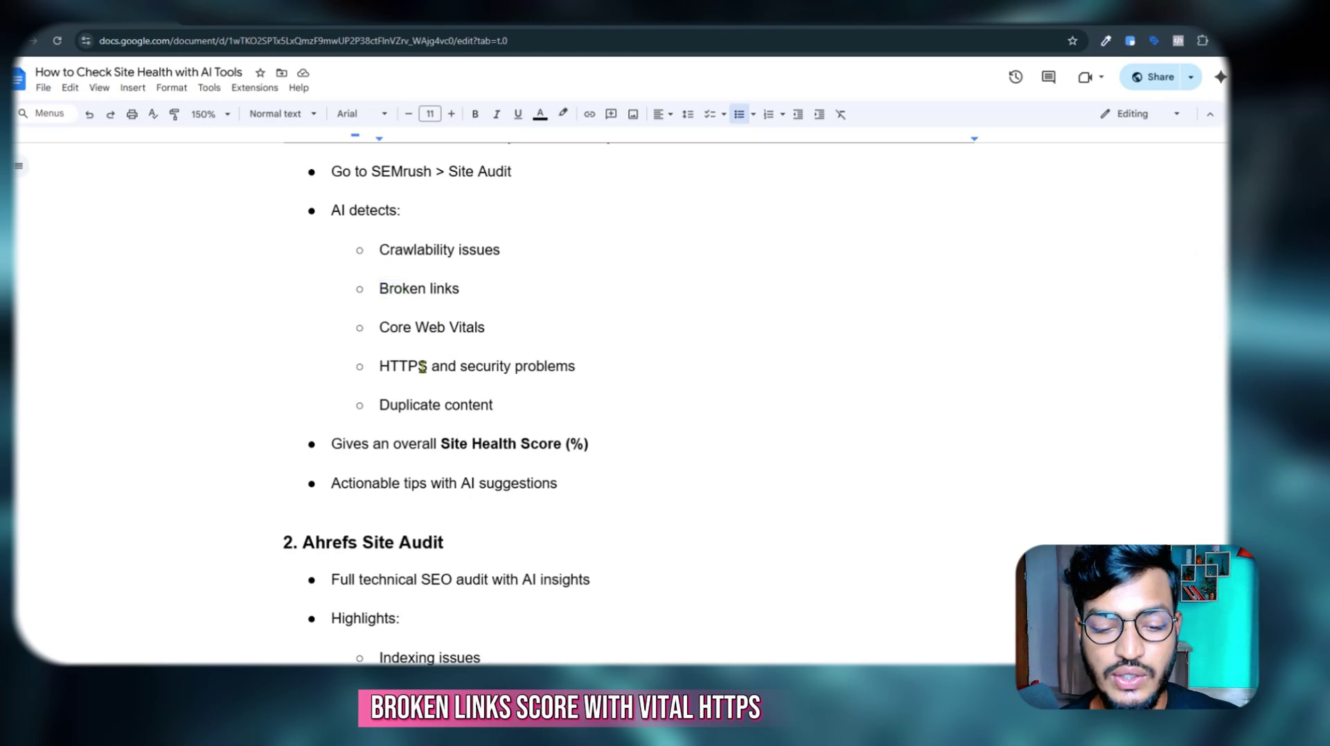
Recheck the Semrush audit scores, then return to the boostifai.com homepage
{"action": "key", "text": "ctrl+shift+Tab"}
{"action": "key", "text": "ctrl+shift+Tab"}
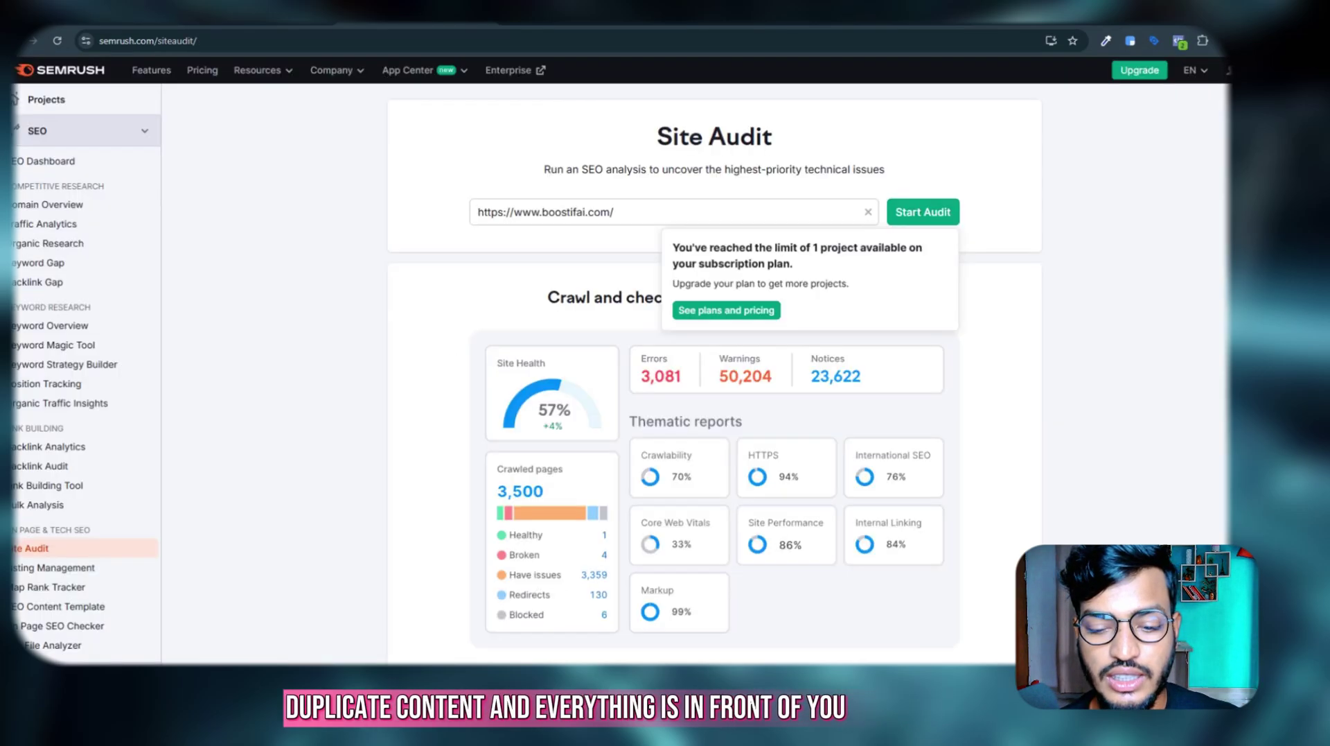
{"action": "scroll", "coordinate": [673, 232], "scroll_direction": "down", "scroll_amount": 3}
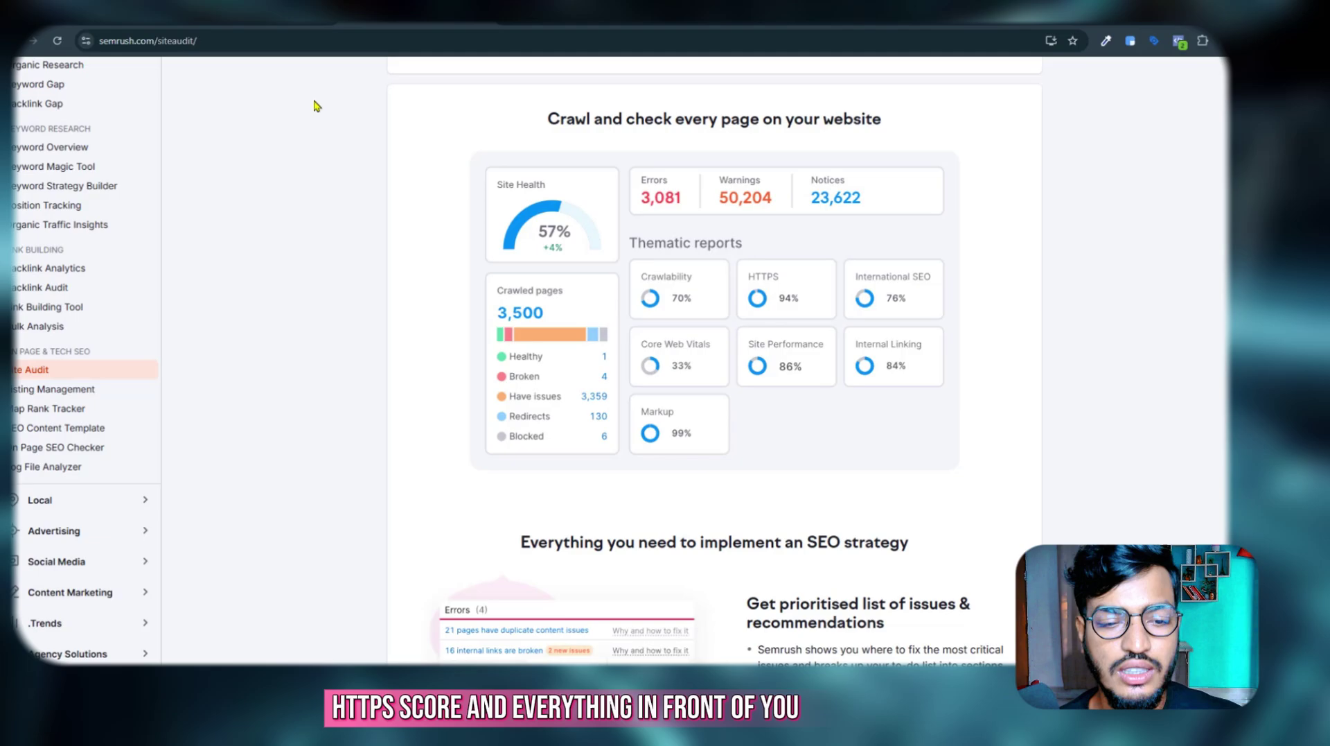
{"action": "left_click", "coordinate": [509, 24]}
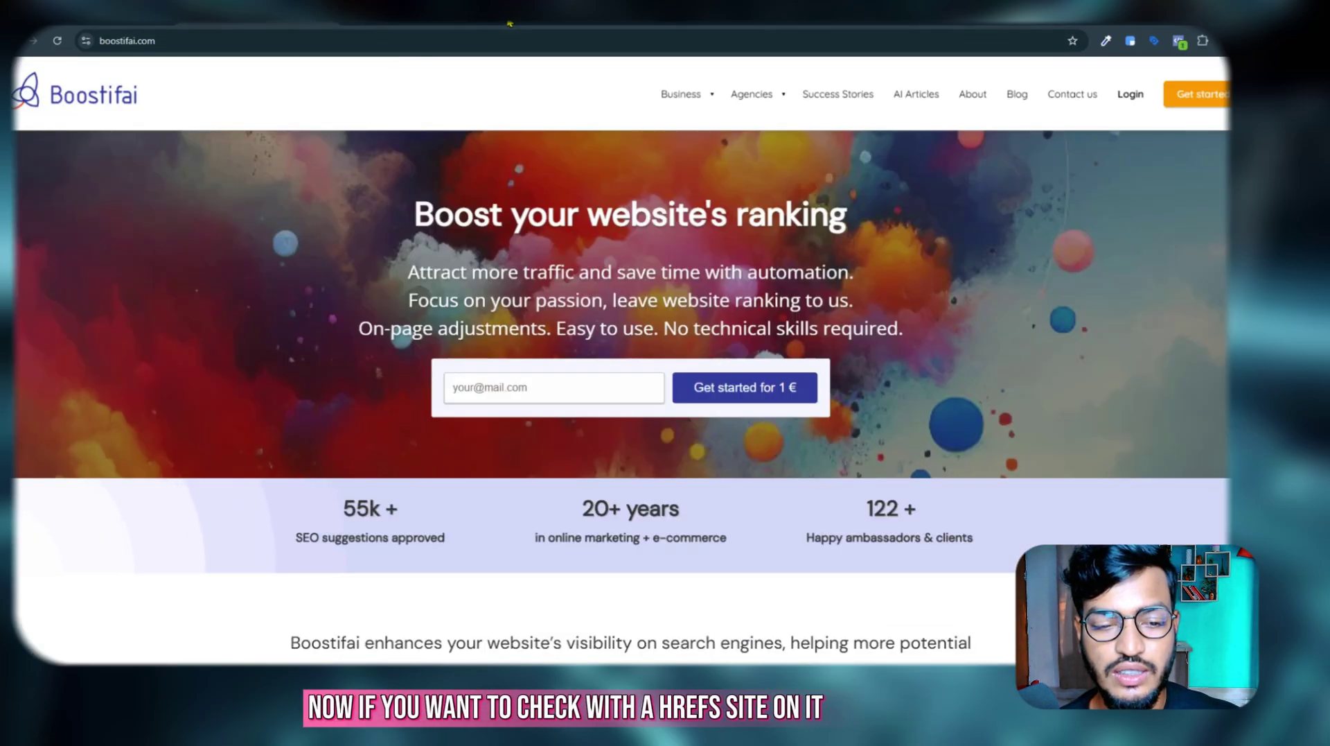
Copy the 'Ahrefs Site Audit' heading from the notes
{"action": "key", "text": "ctrl+Tab"}
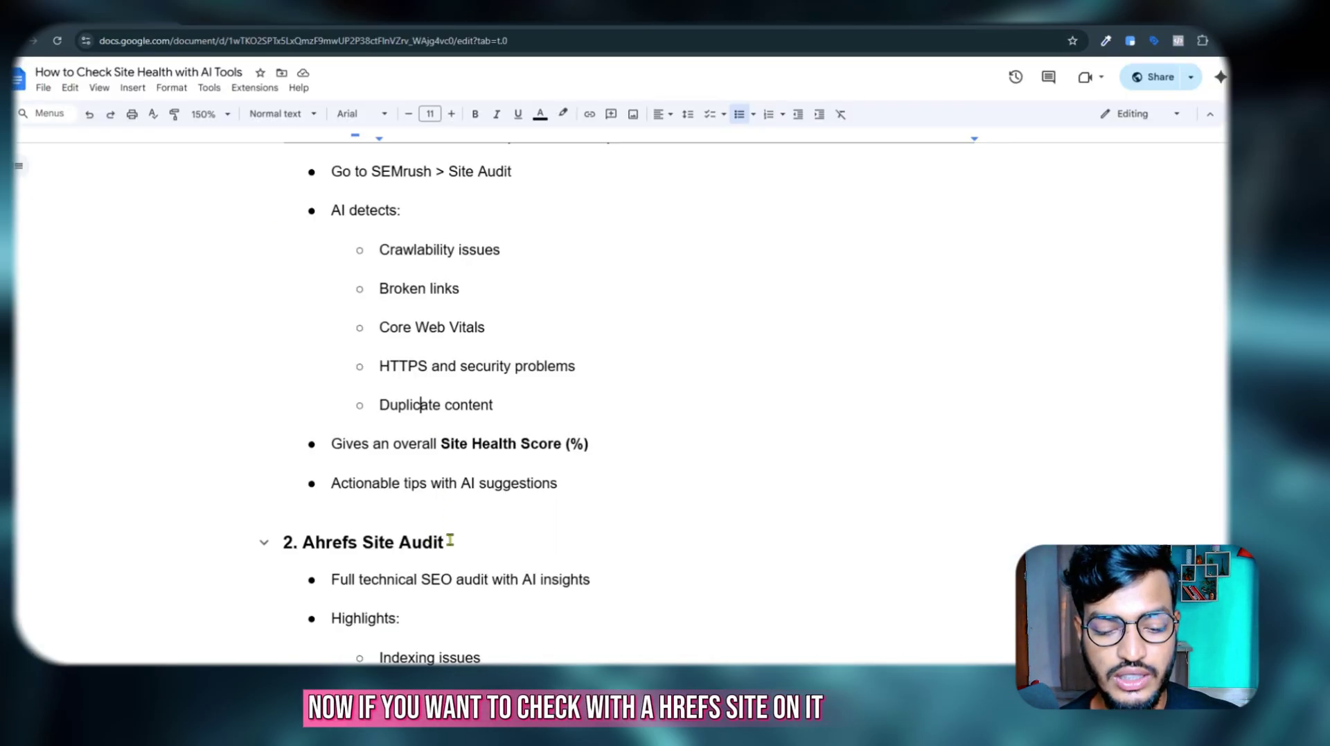
{"action": "left_click_drag", "start_coordinate": [450, 540], "coordinate": [299, 539]}
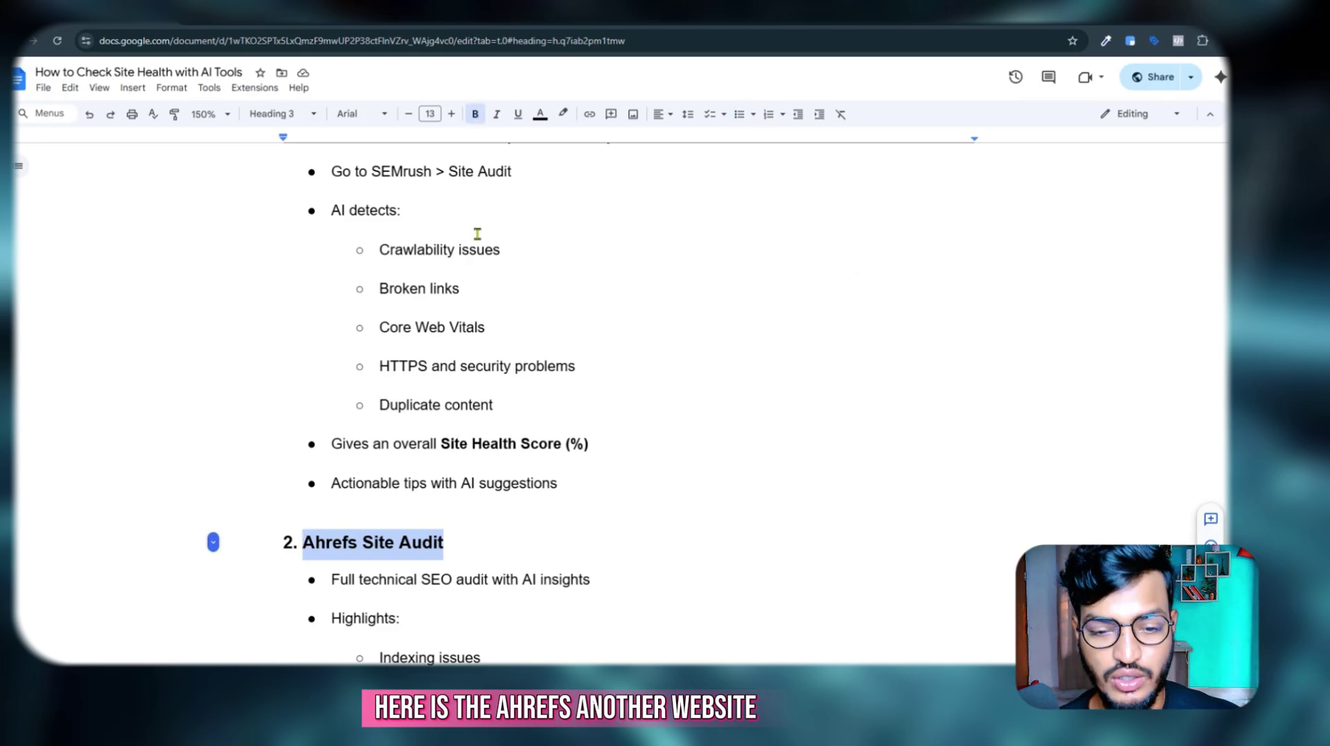
{"action": "key", "text": "ctrl+c"}
Search Google for 'Ahrefs Site Audit' and open Ahrefs' free SEO Audit Tool page
{"action": "key", "text": "ctrl+t"}
{"action": "key", "text": "ctrl+v"}
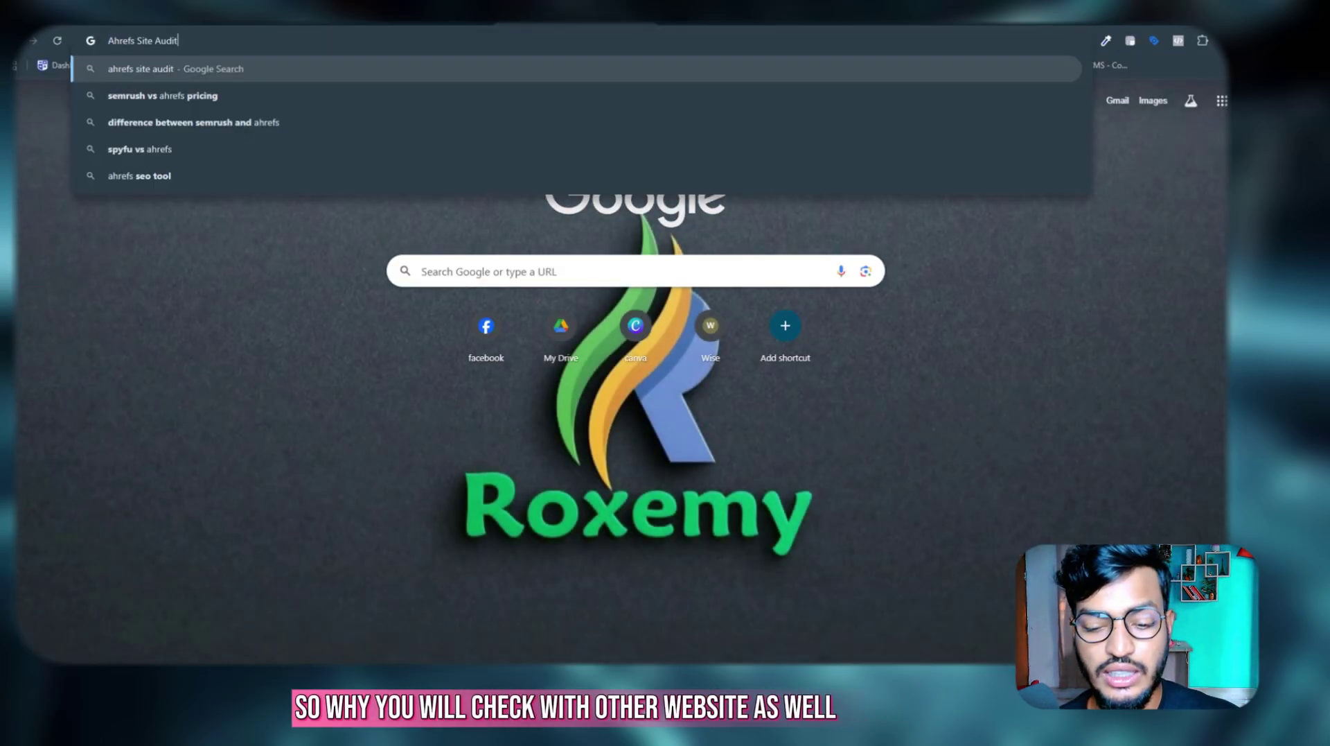
{"action": "key", "text": "Return"}
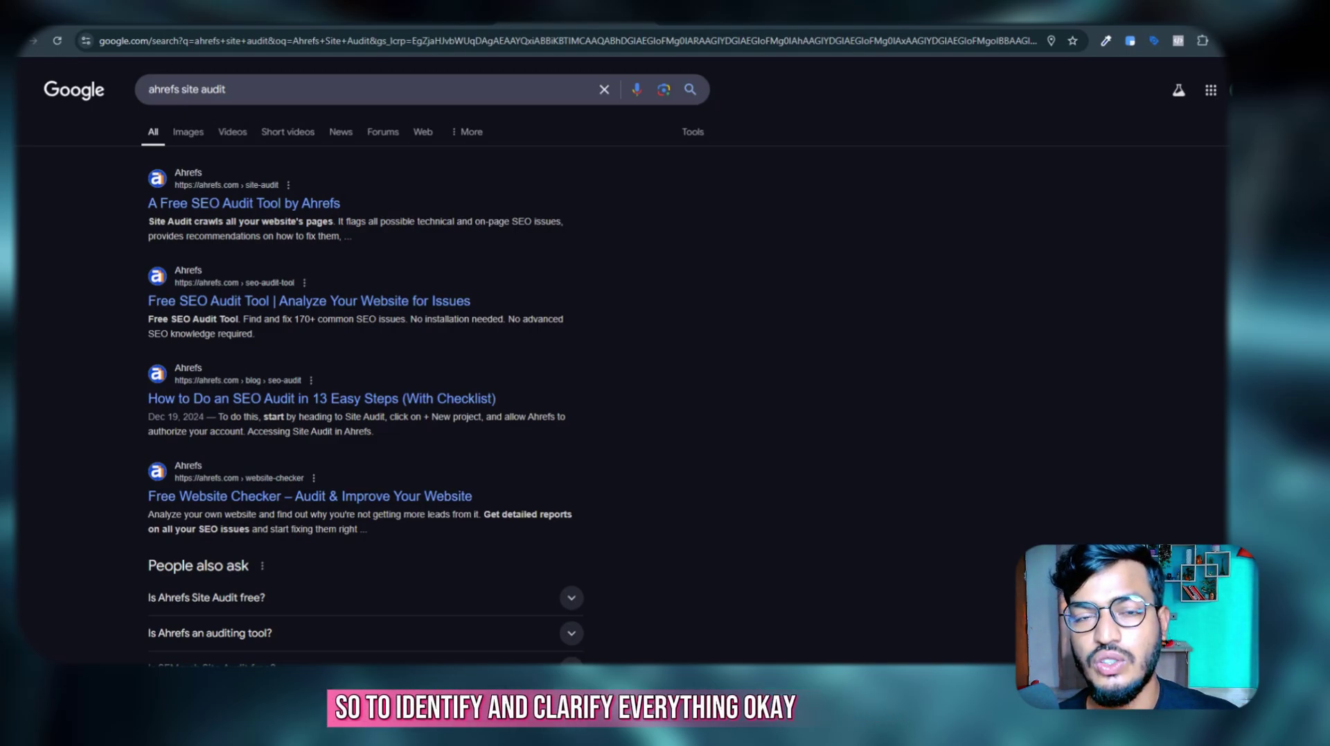
{"action": "left_click", "coordinate": [274, 208]}
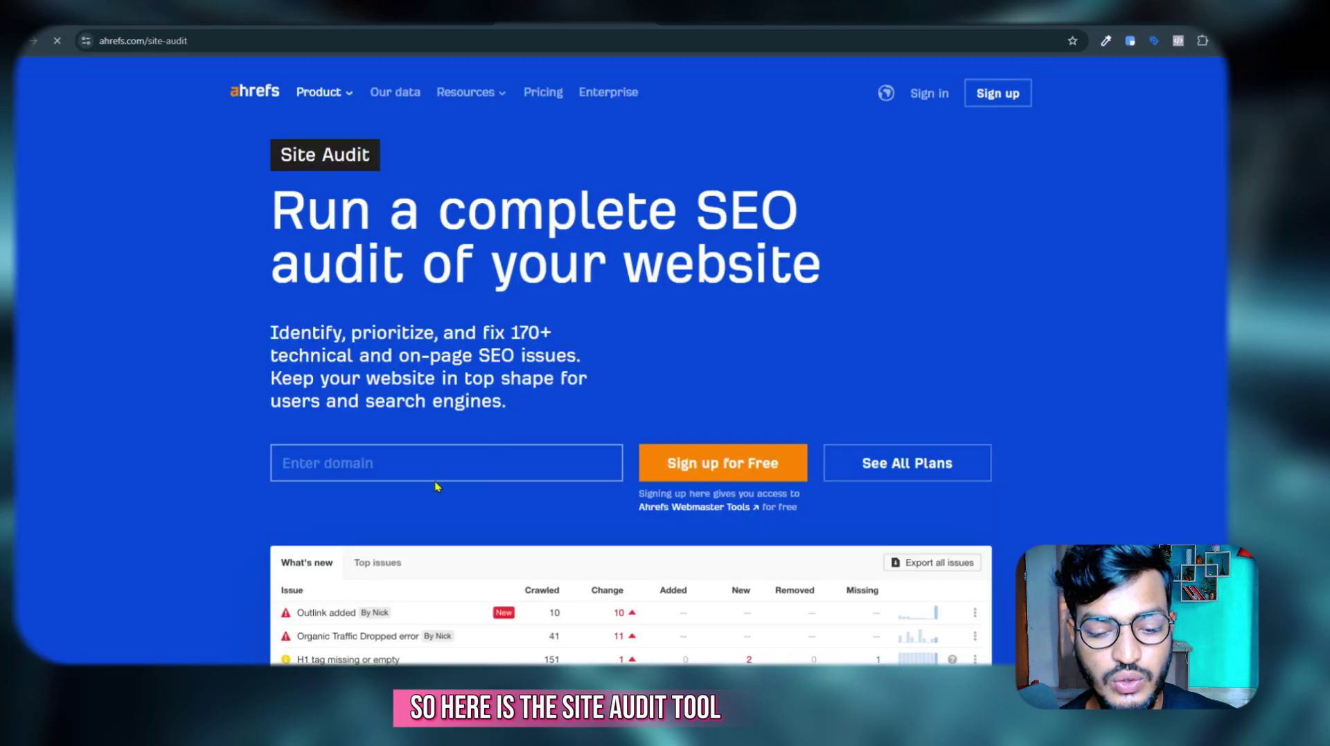
{"action": "left_click", "coordinate": [378, 505]}
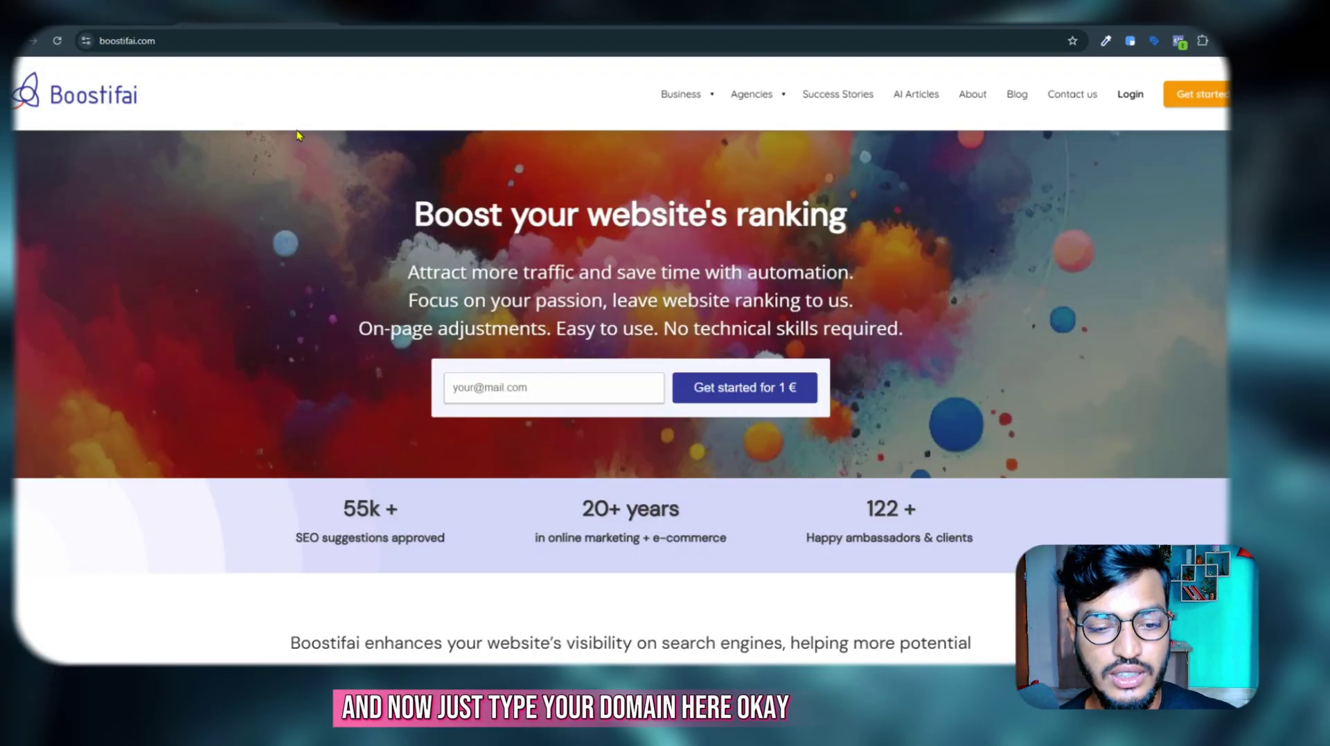
{"action": "left_click", "coordinate": [141, 41]}
{"action": "key", "text": "ctrl+c"}
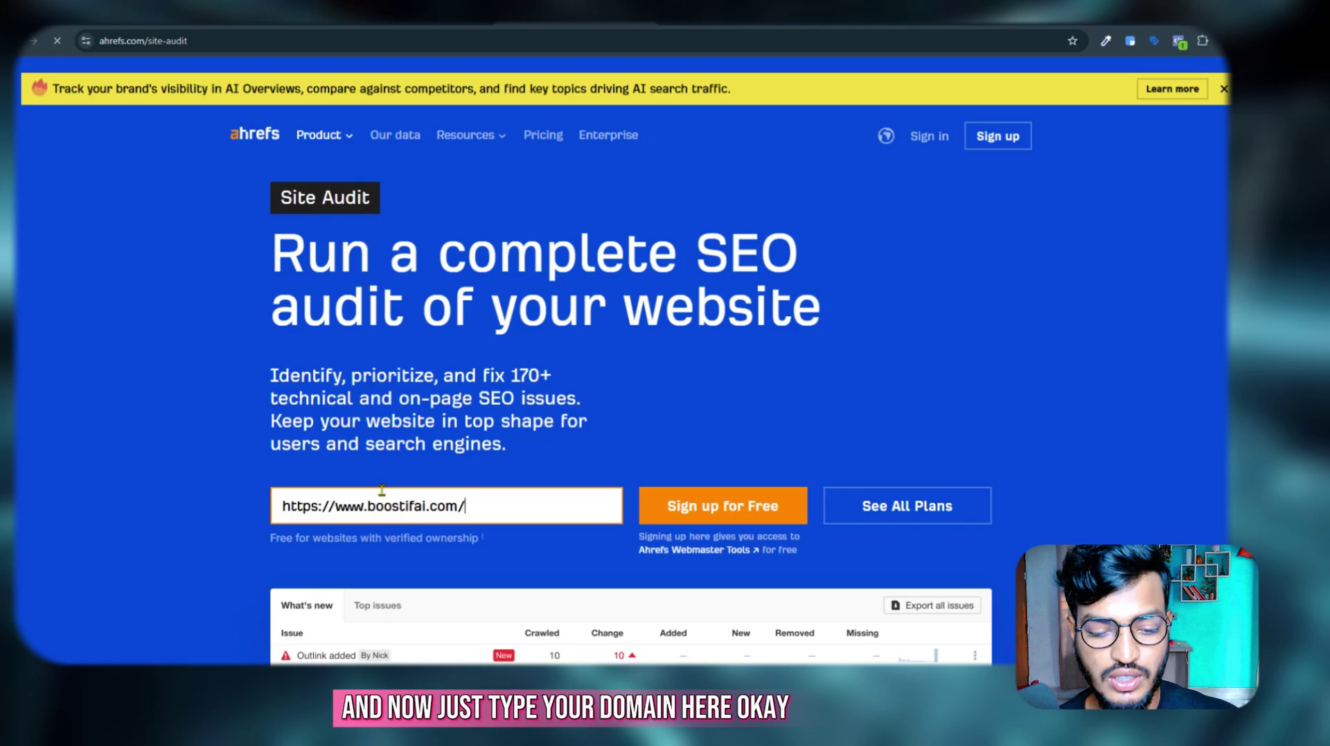
{"action": "scroll", "coordinate": [596, 345], "scroll_direction": "down", "scroll_amount": 5}
{"action": "scroll", "coordinate": [823, 330], "scroll_direction": "up", "scroll_amount": 3}
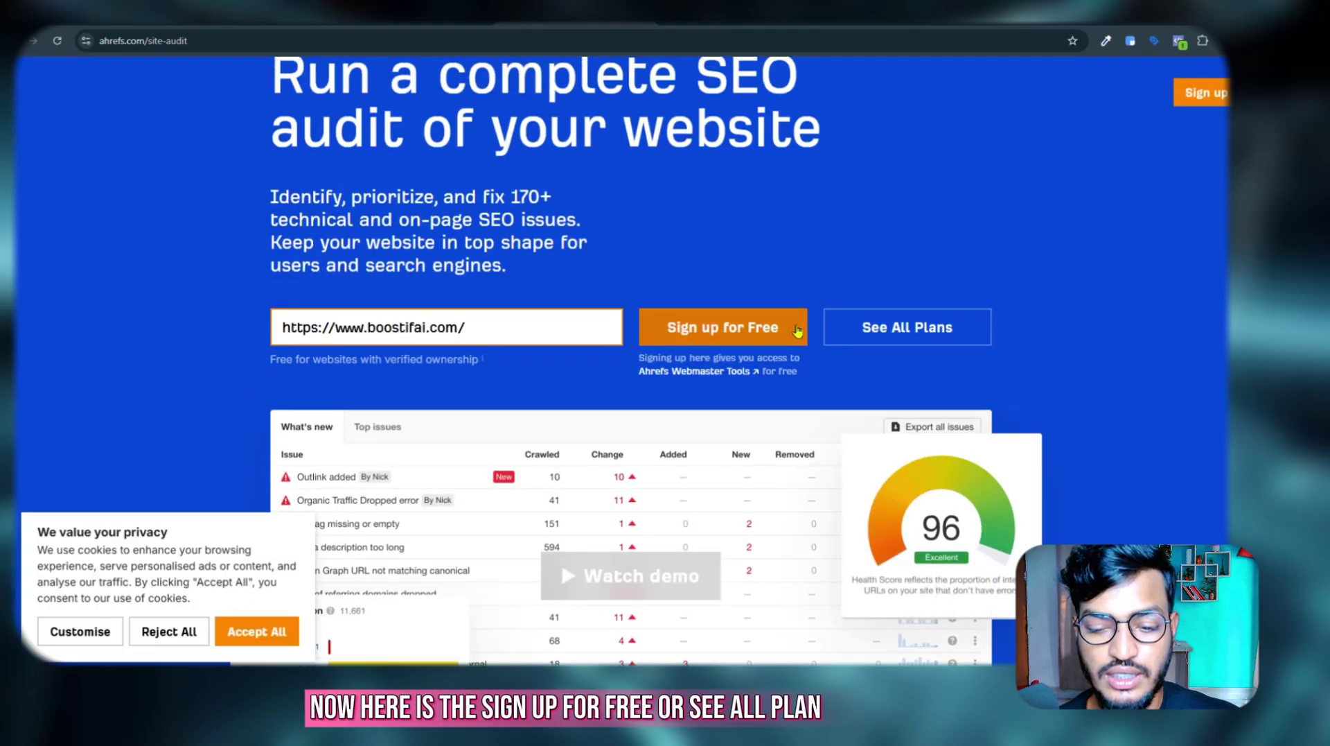
Sign up for Ahrefs' free Site Audit using a Google account
{"action": "scroll", "coordinate": [770, 336], "scroll_direction": "down", "scroll_amount": 3}
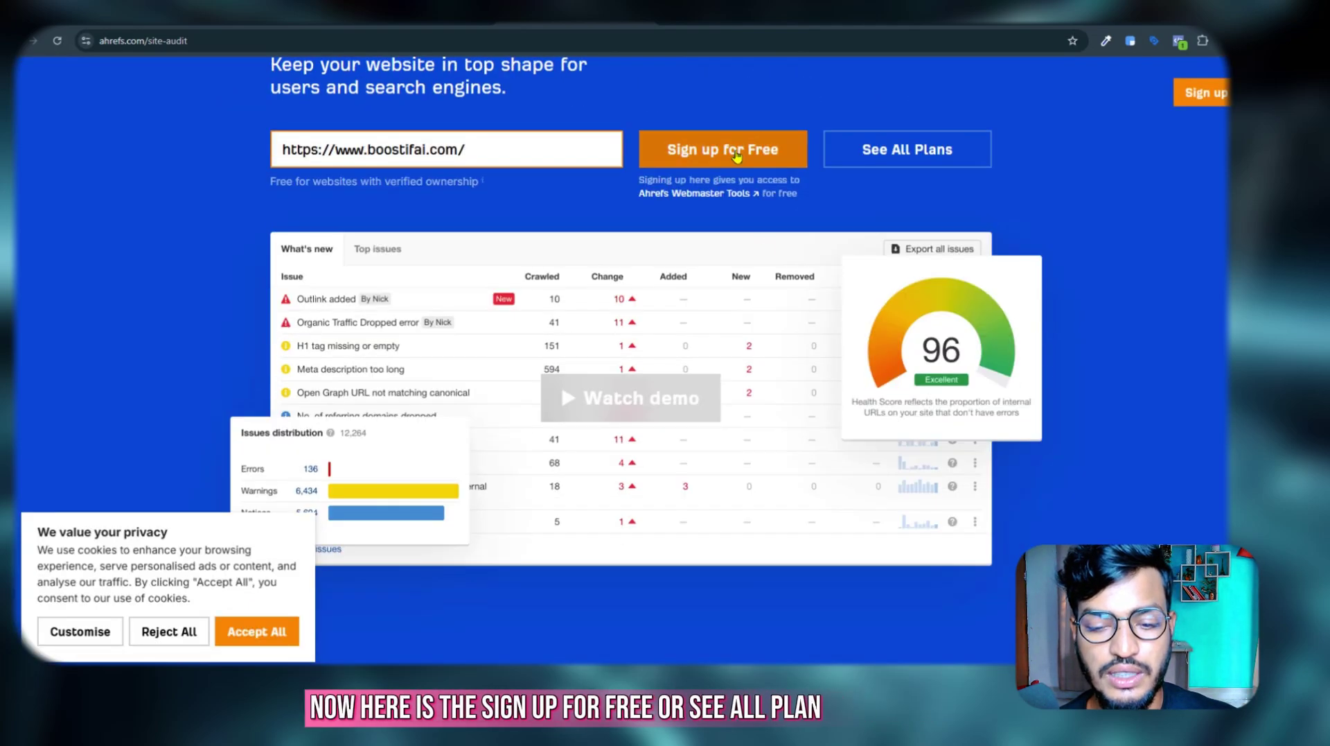
{"action": "left_click", "coordinate": [736, 157]}
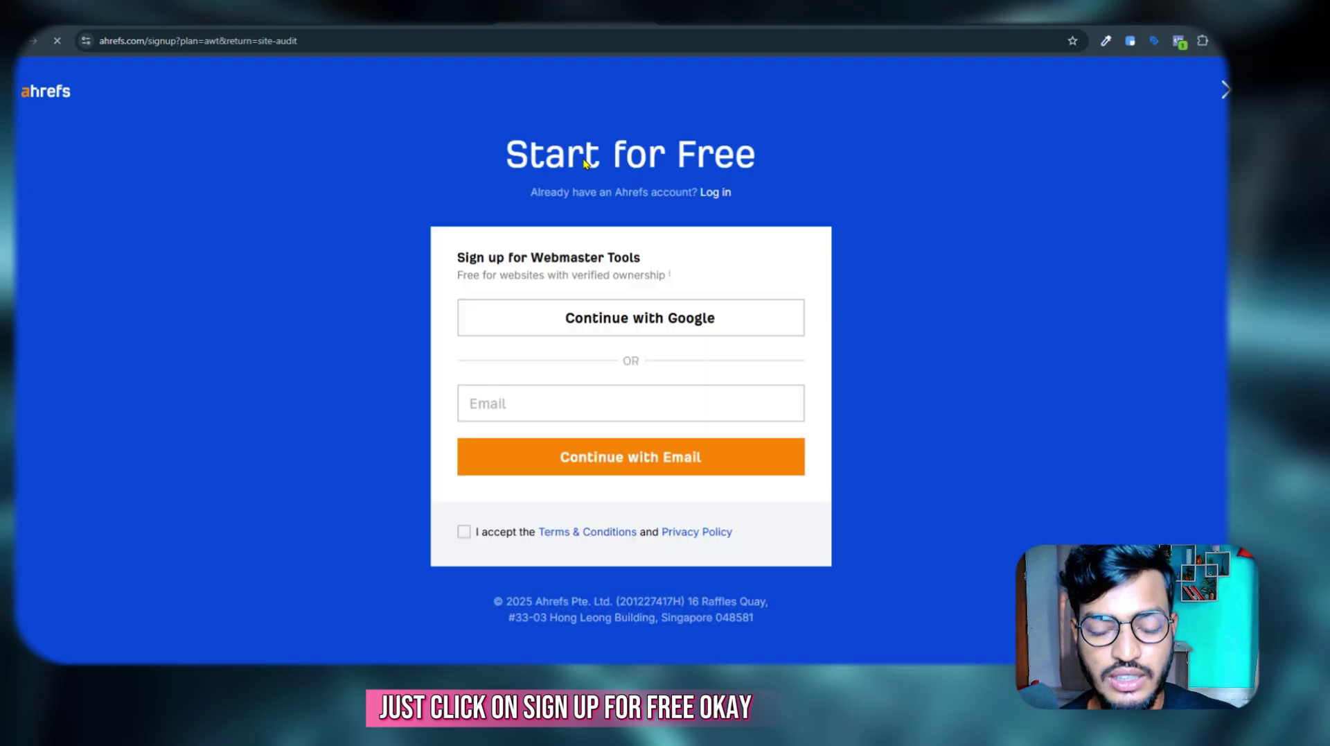
{"action": "left_click", "coordinate": [718, 323]}
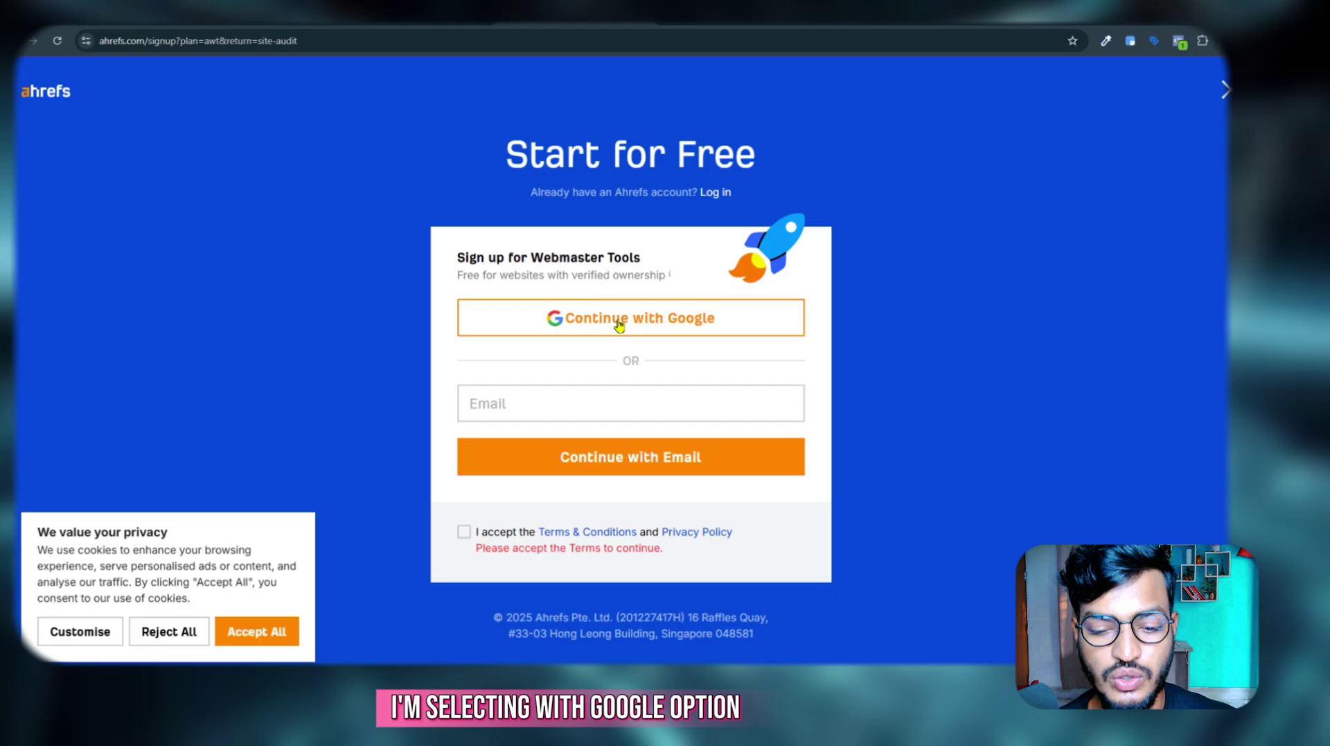
{"action": "scroll", "coordinate": [721, 315], "scroll_direction": "down", "scroll_amount": 1}
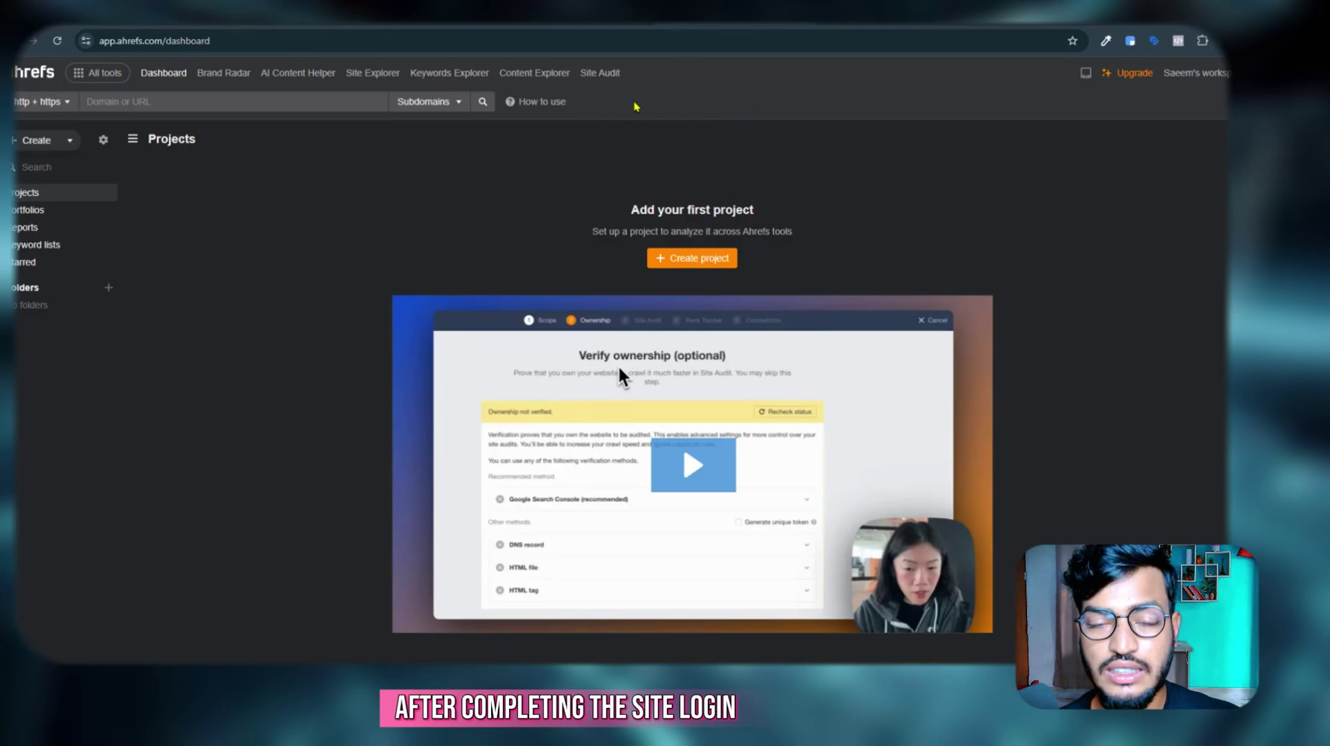
{"action": "left_click", "coordinate": [588, 77]}
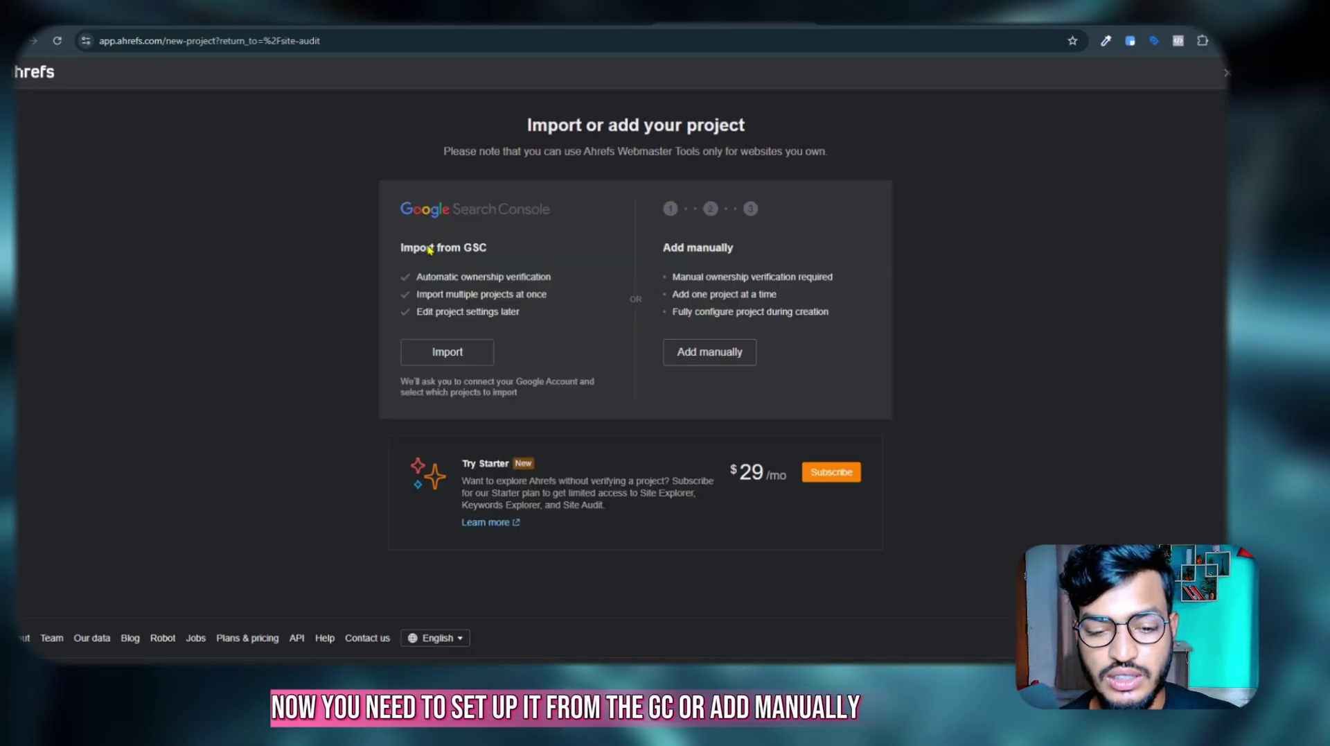
{"action": "left_click_drag", "start_coordinate": [431, 247], "coordinate": [594, 254]}
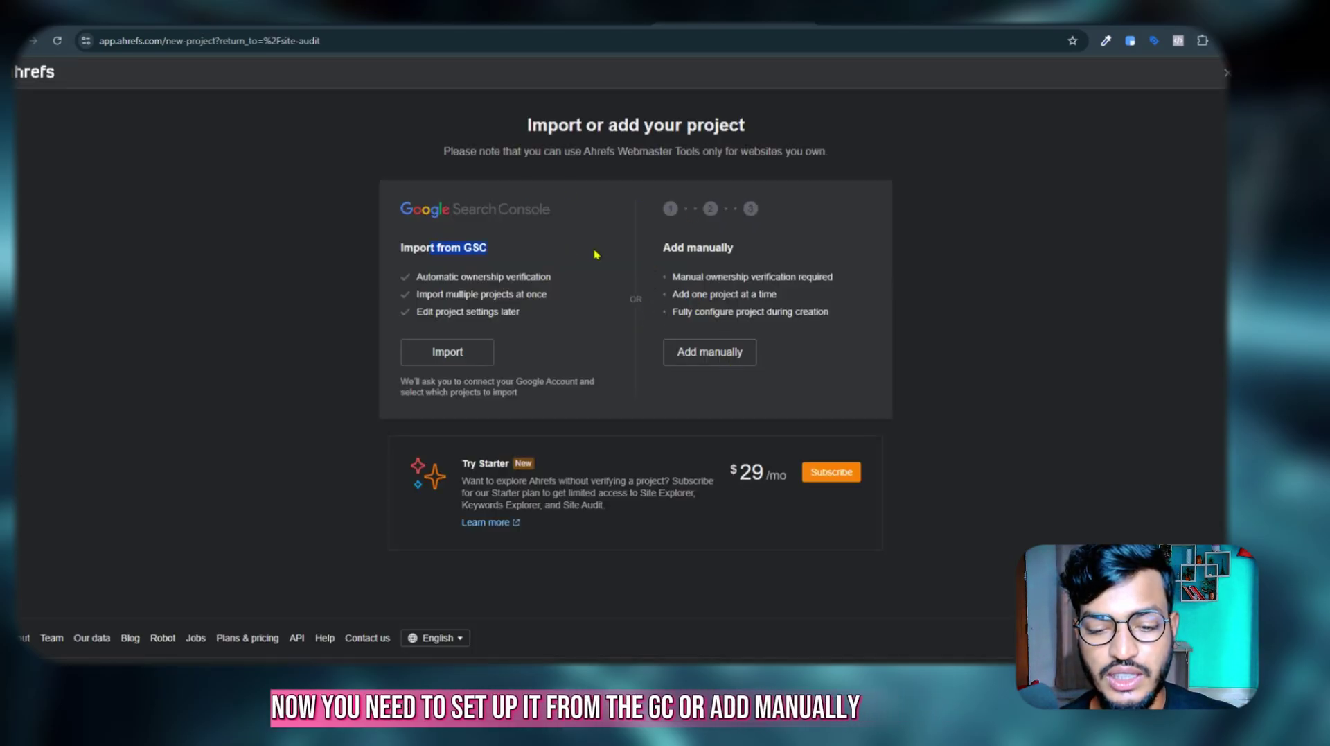
{"action": "left_click", "coordinate": [728, 354]}
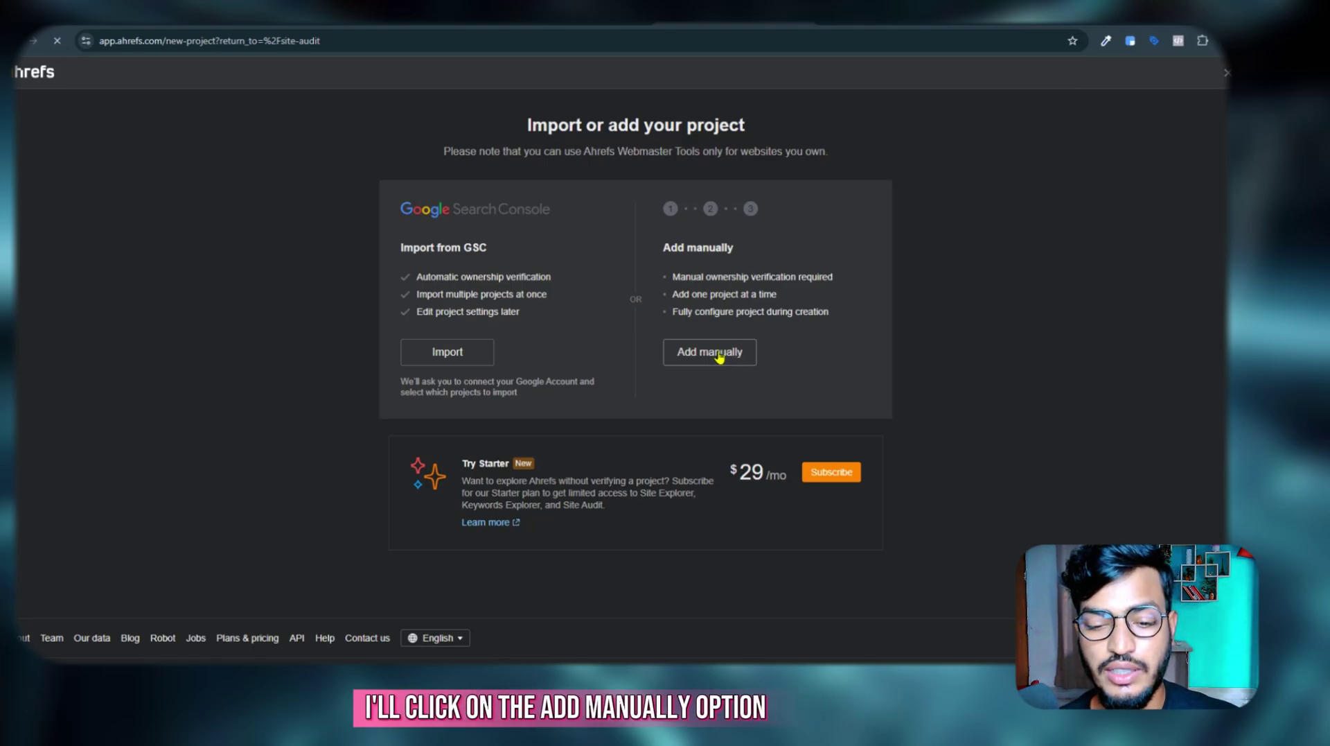
{"action": "key", "text": "ctrl+v"}
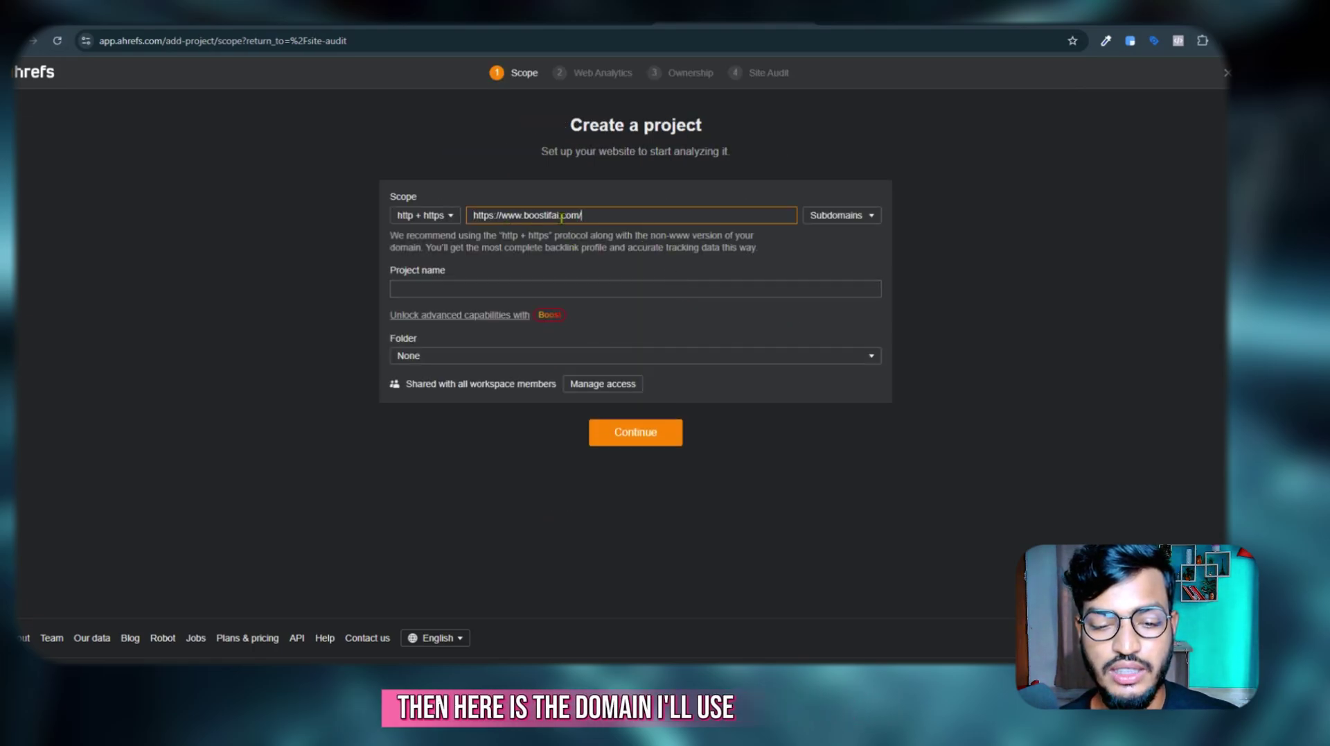
{"action": "left_click", "coordinate": [832, 216]}
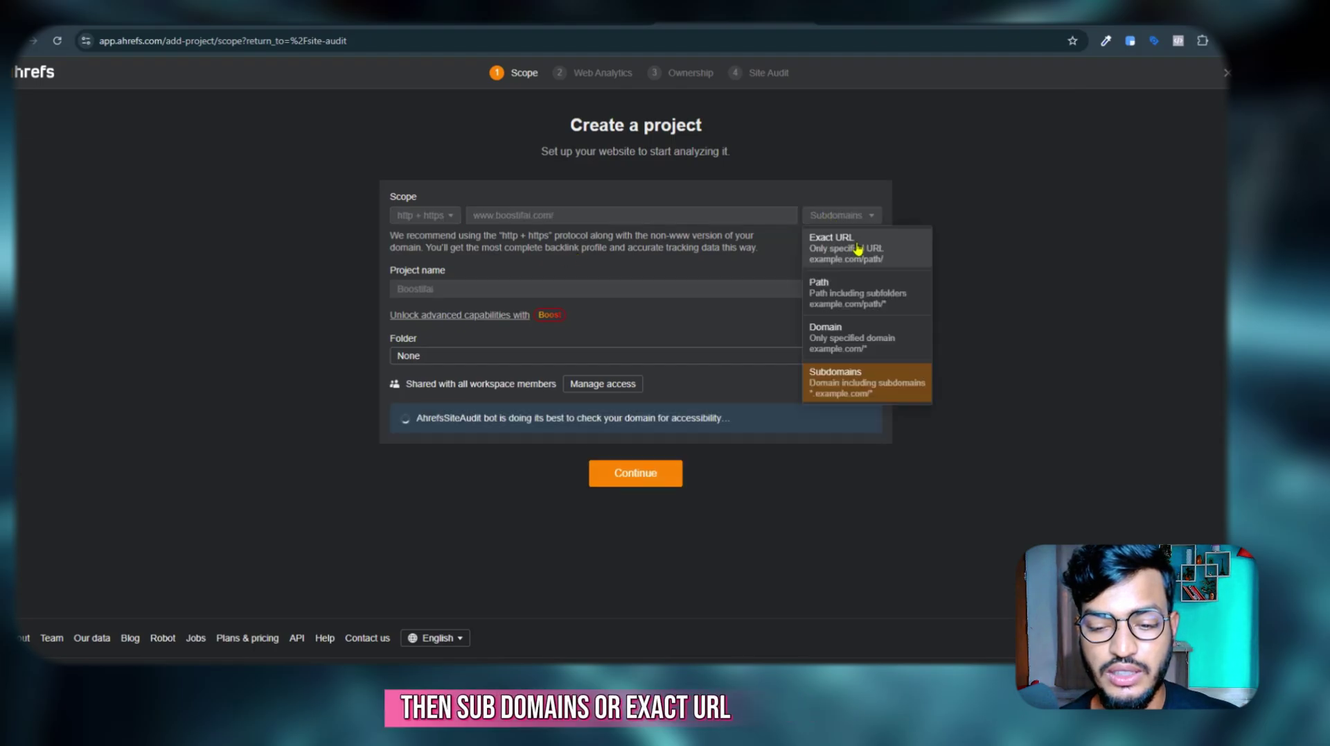
{"action": "left_click", "coordinate": [840, 251]}
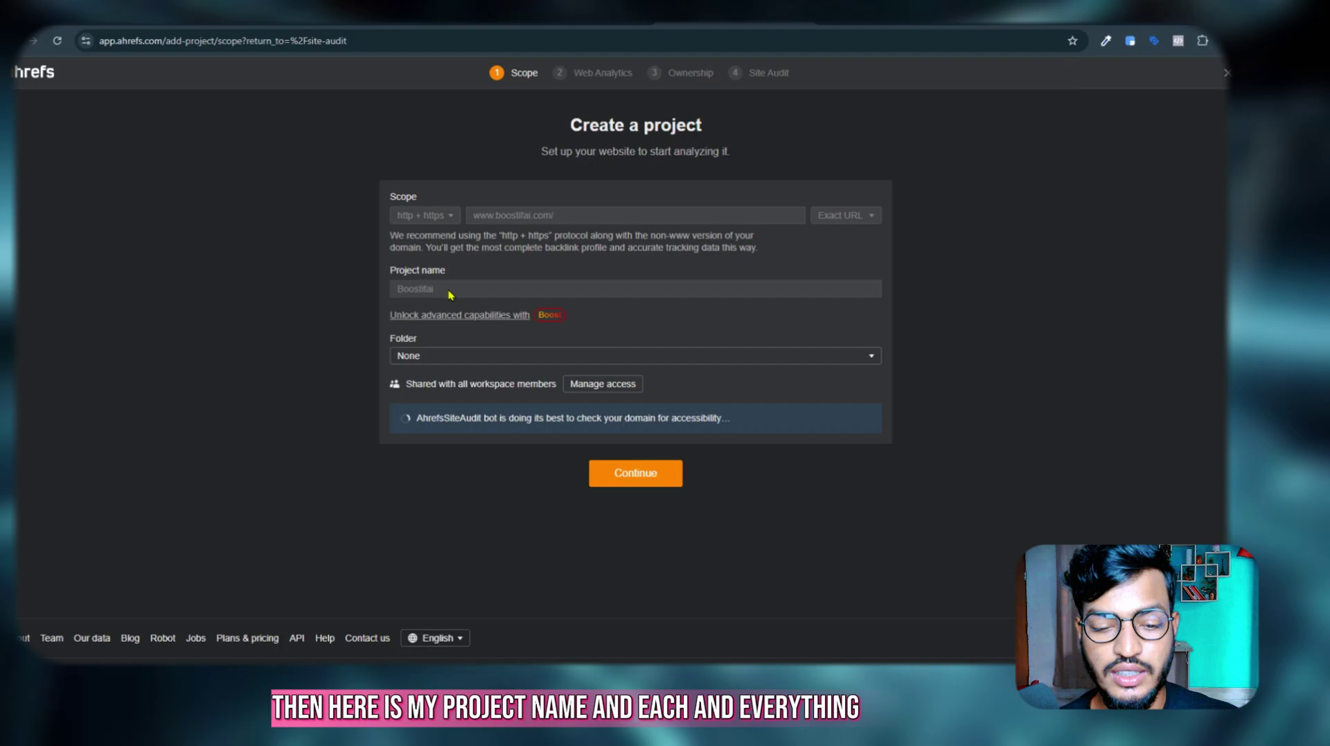
{"action": "left_click_drag", "start_coordinate": [400, 270], "coordinate": [533, 275]}
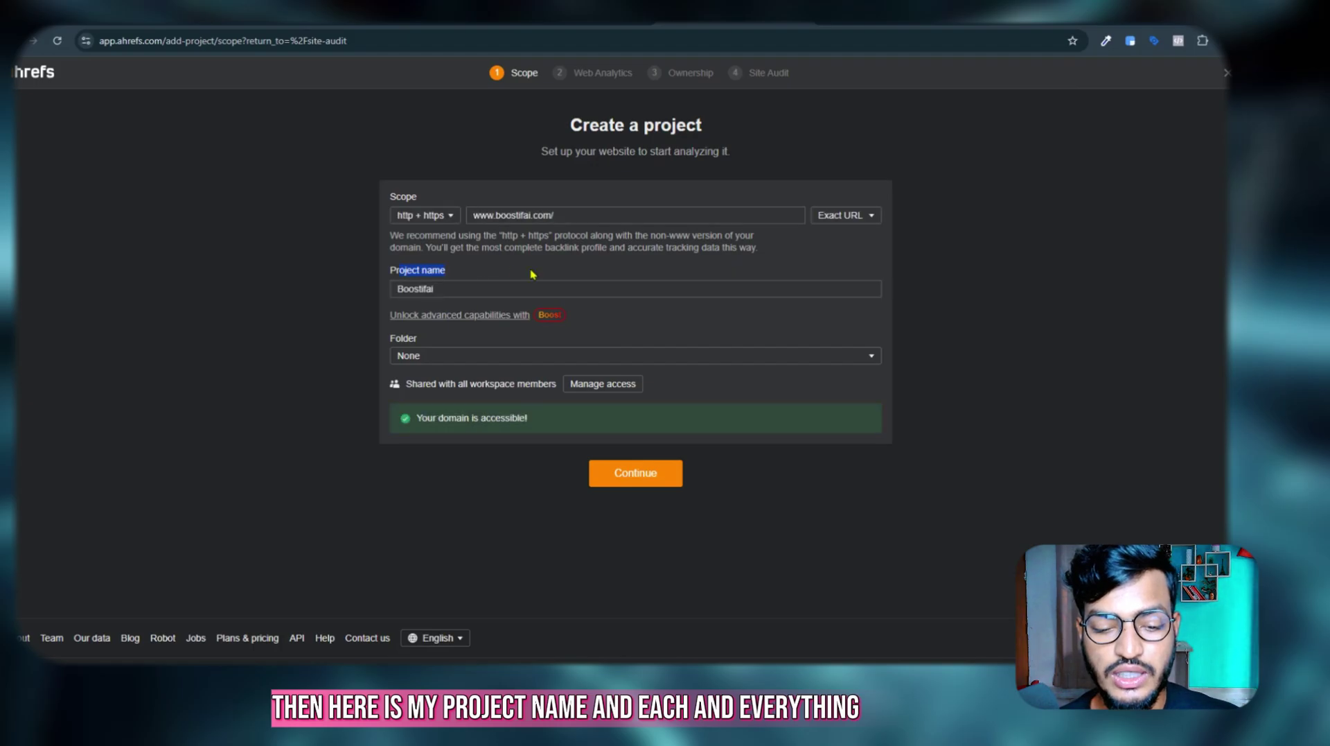
{"action": "left_click", "coordinate": [634, 472]}
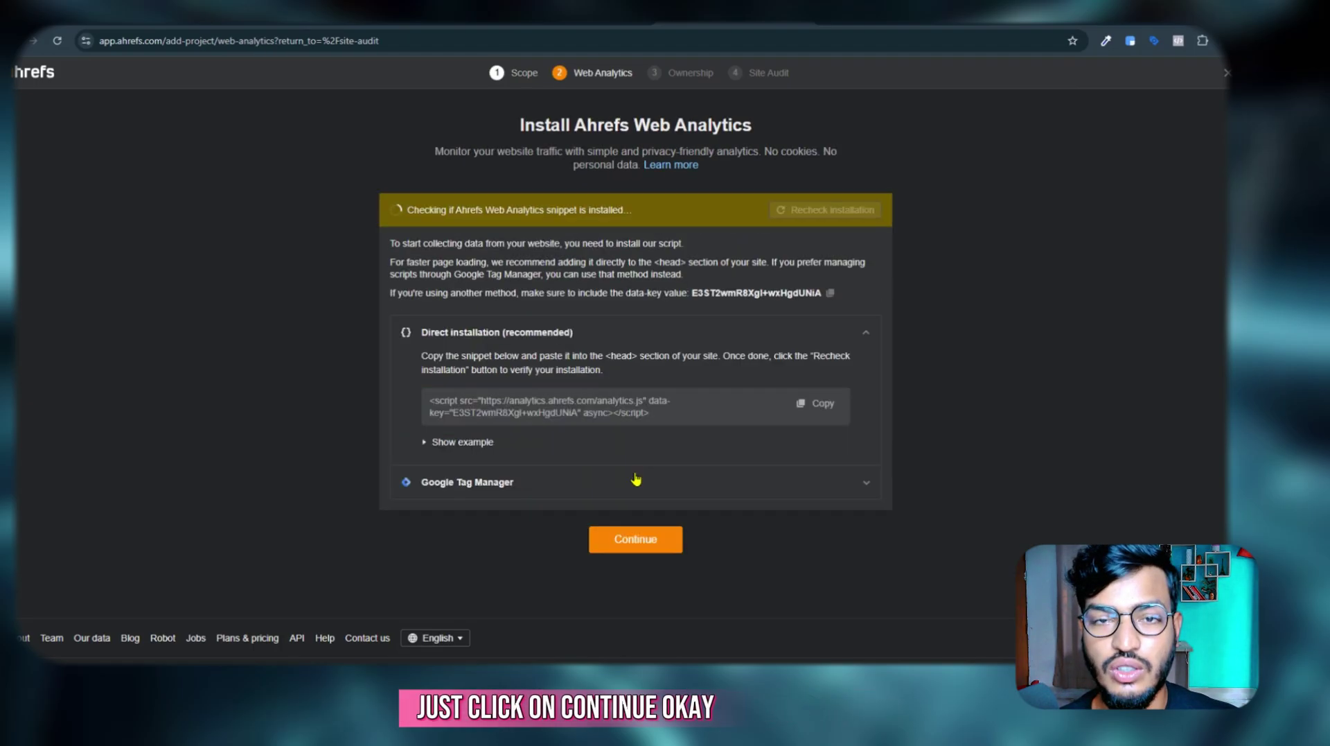
Skip the Web Analytics install and ownership verification for the Boostifai Ahrefs project
{"action": "left_click", "coordinate": [630, 542]}
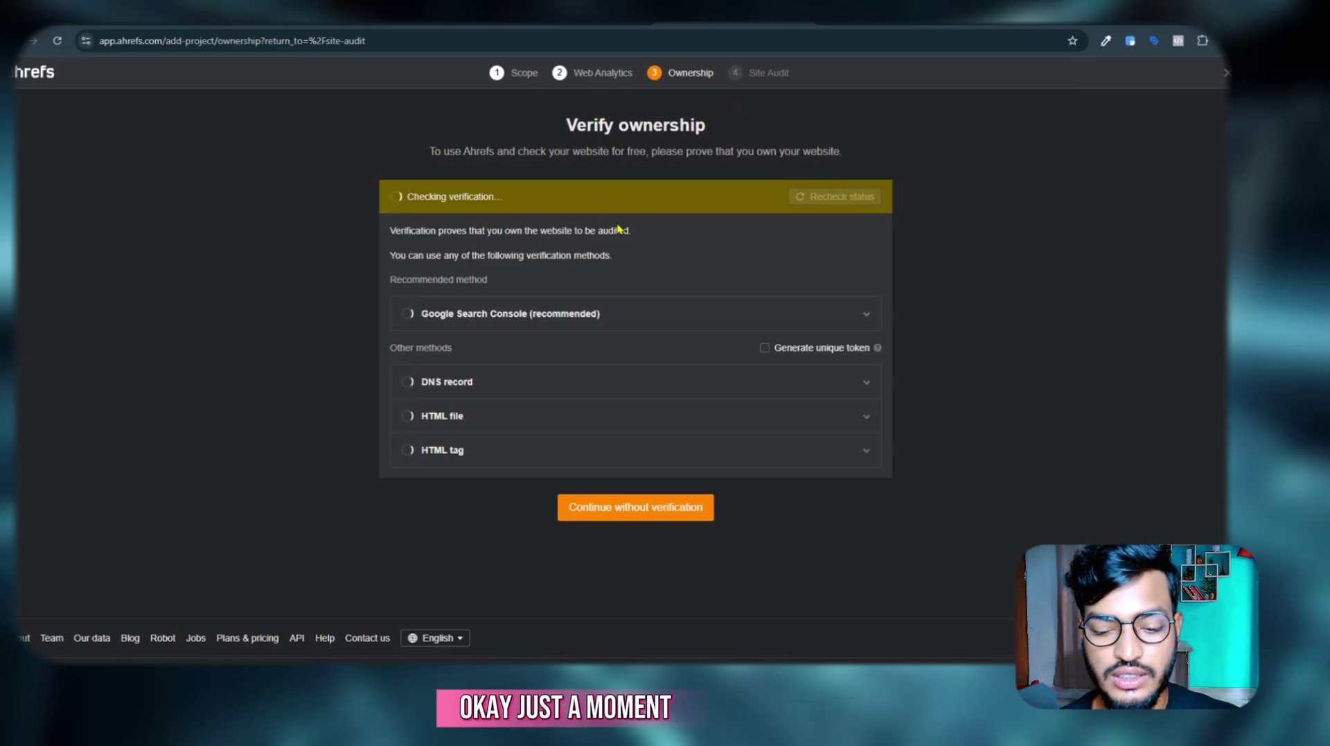
{"action": "left_click", "coordinate": [666, 510]}
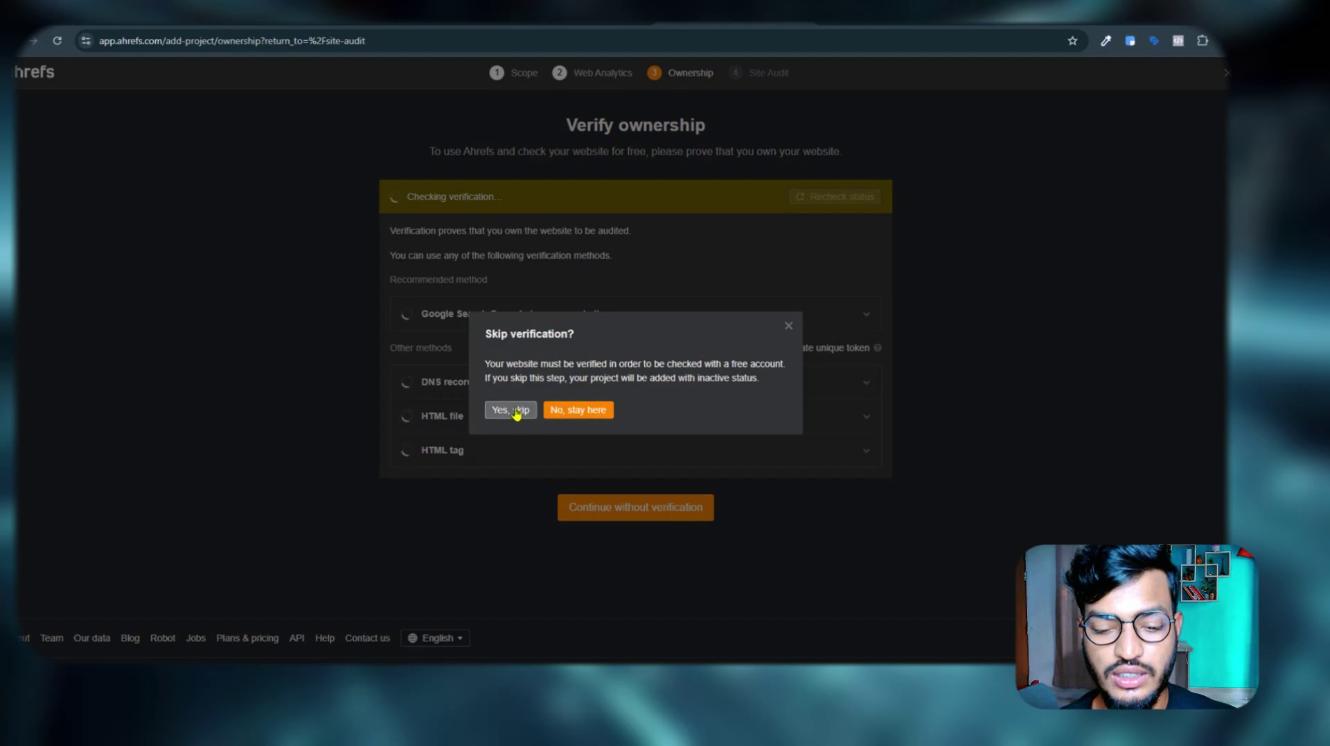
{"action": "left_click", "coordinate": [511, 410]}
Finish the project with weekly audits and bring up the Search Console + ChatGPT notes section
{"action": "left_click", "coordinate": [632, 478]}
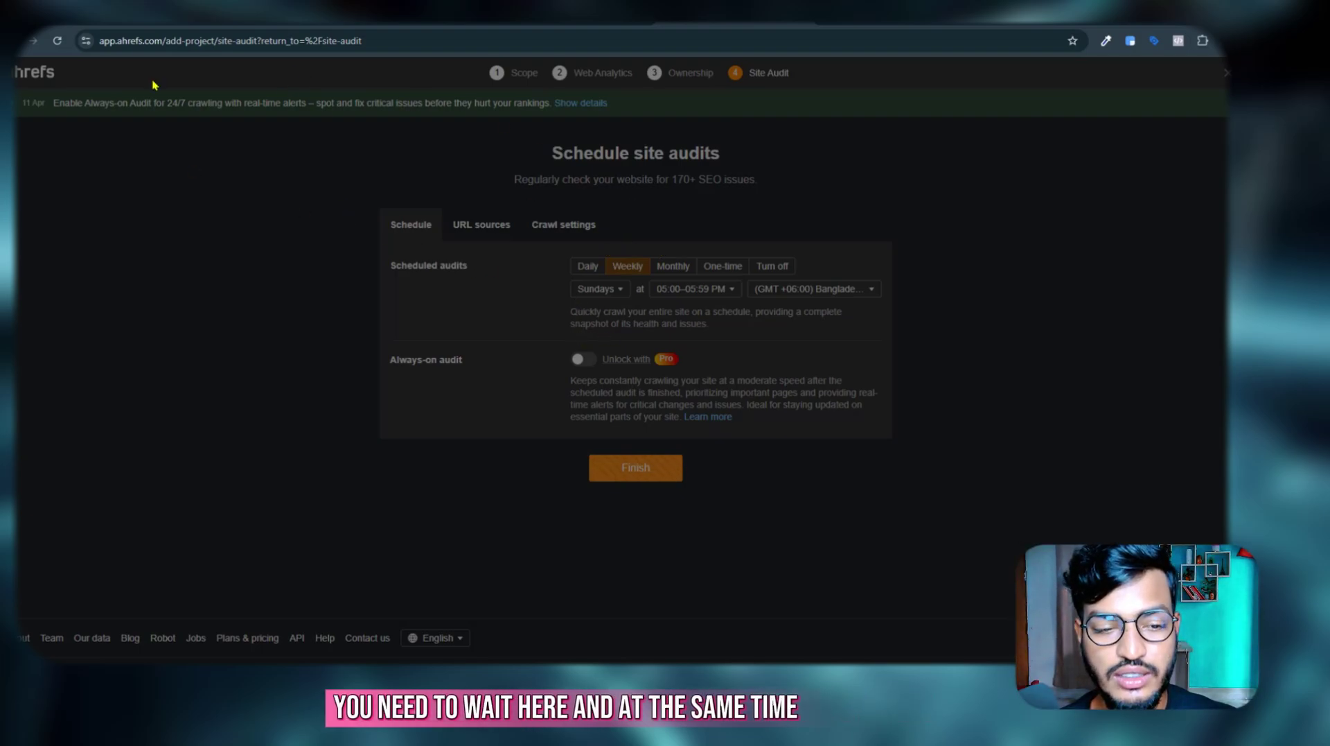
{"action": "left_click", "coordinate": [135, 23]}
{"action": "scroll", "coordinate": [485, 303], "scroll_direction": "down", "scroll_amount": 7}
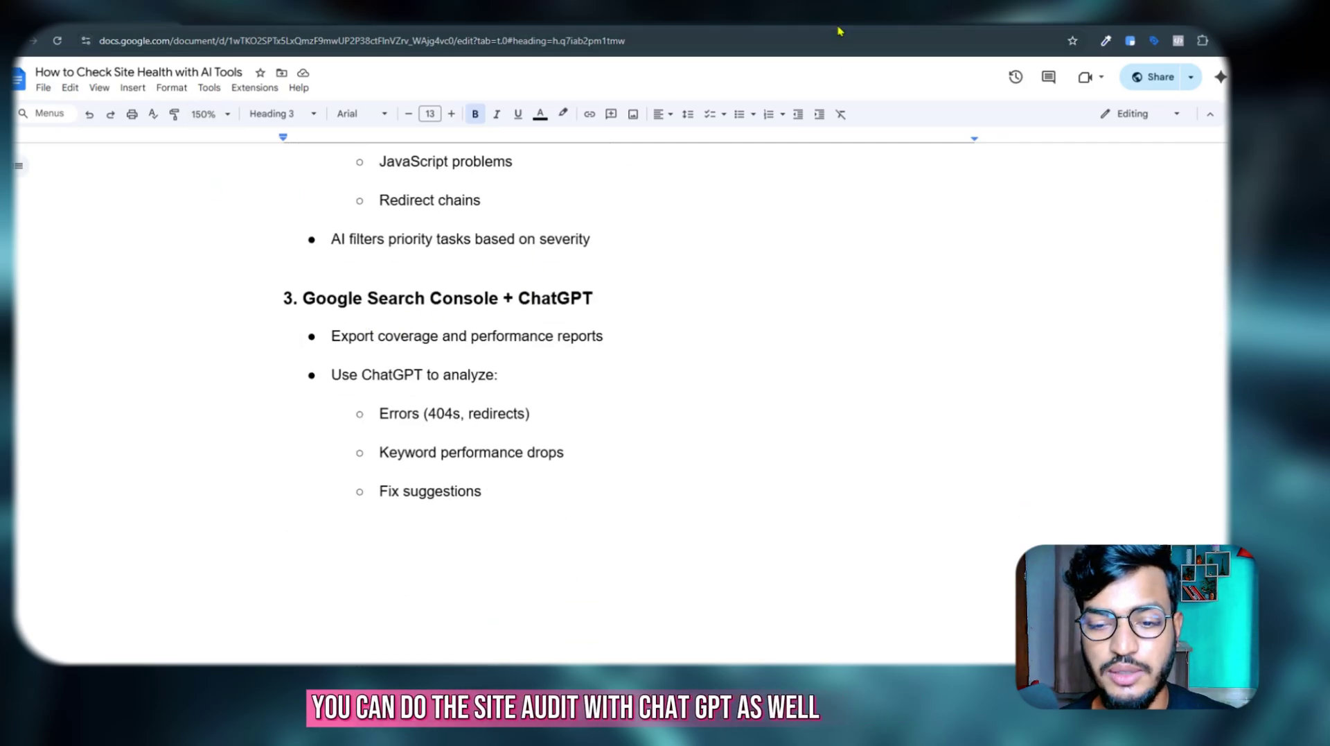
{"action": "key", "text": "ctrl+t"}
{"action": "type", "text": "chatgpt.com"}
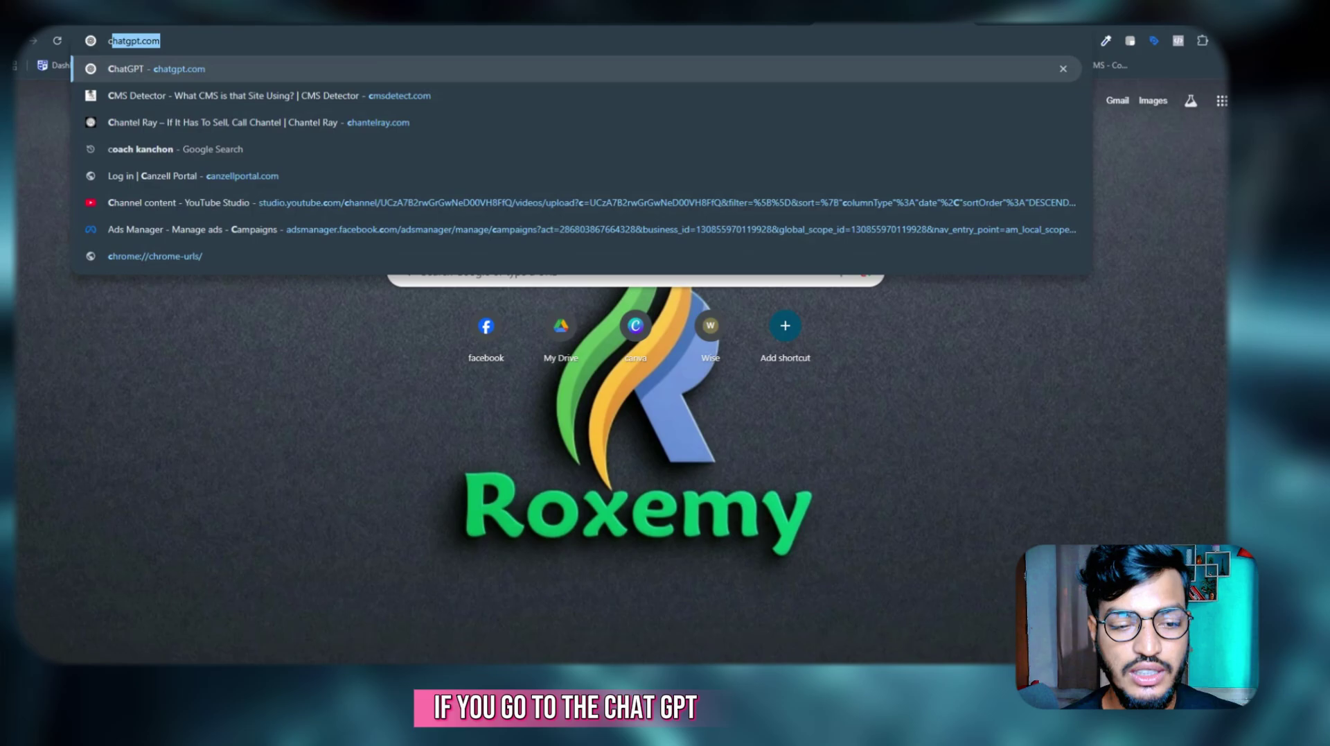
{"action": "key", "text": "Return"}
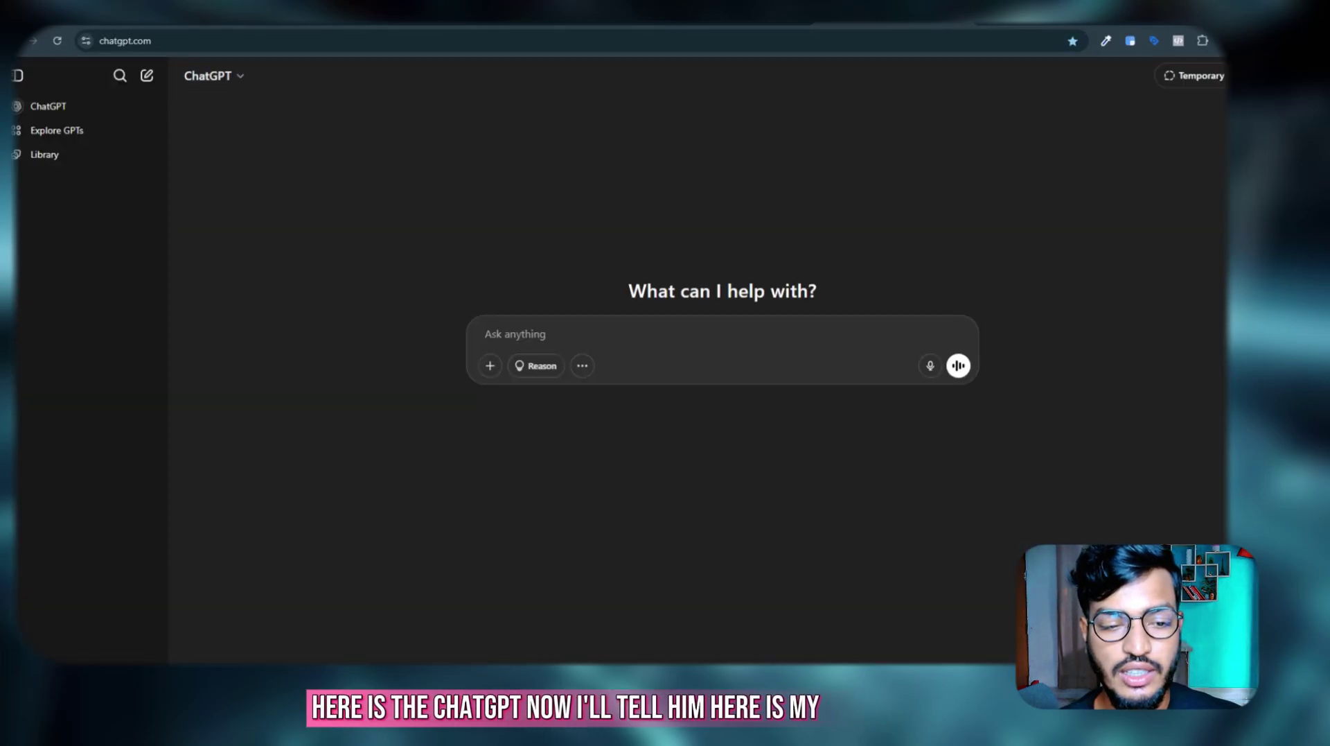
{"action": "type", "text": "https://www.boostifai.com/"}
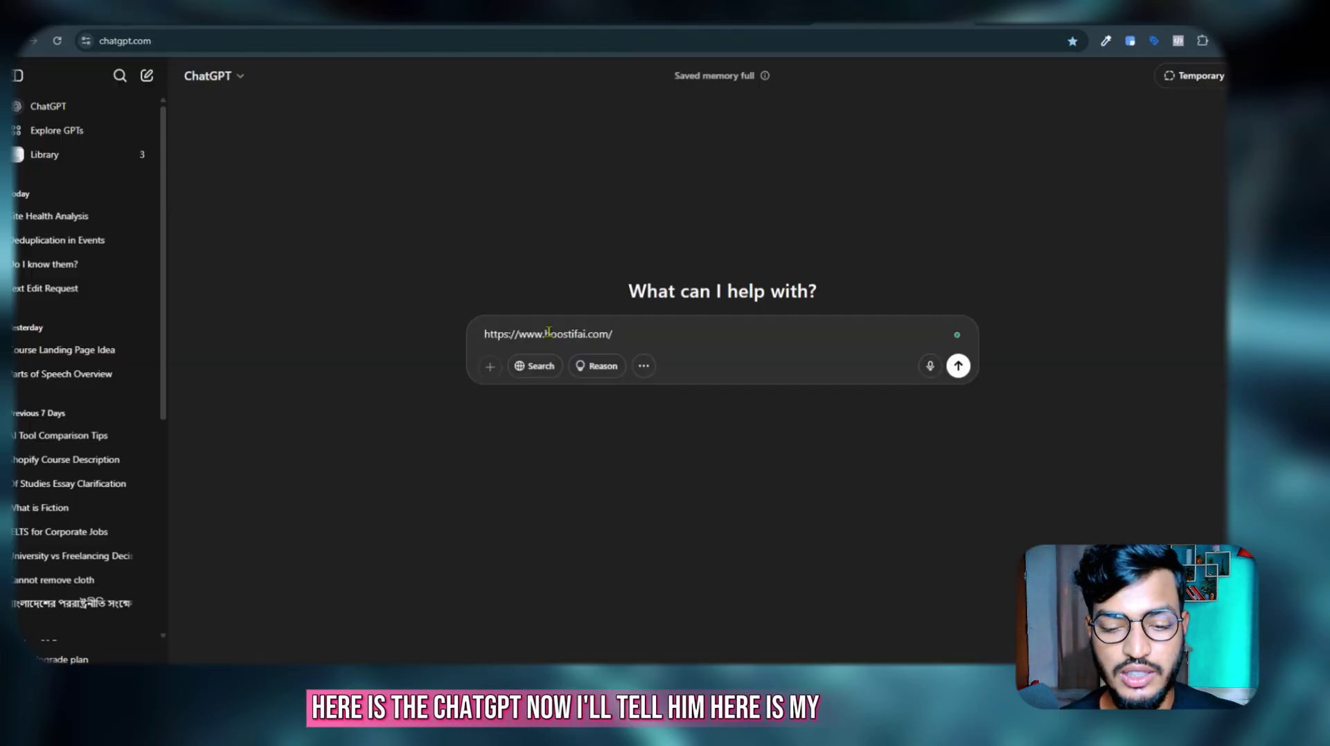
{"action": "key", "text": "shift+Return"}
{"action": "type", "text": "Her"}
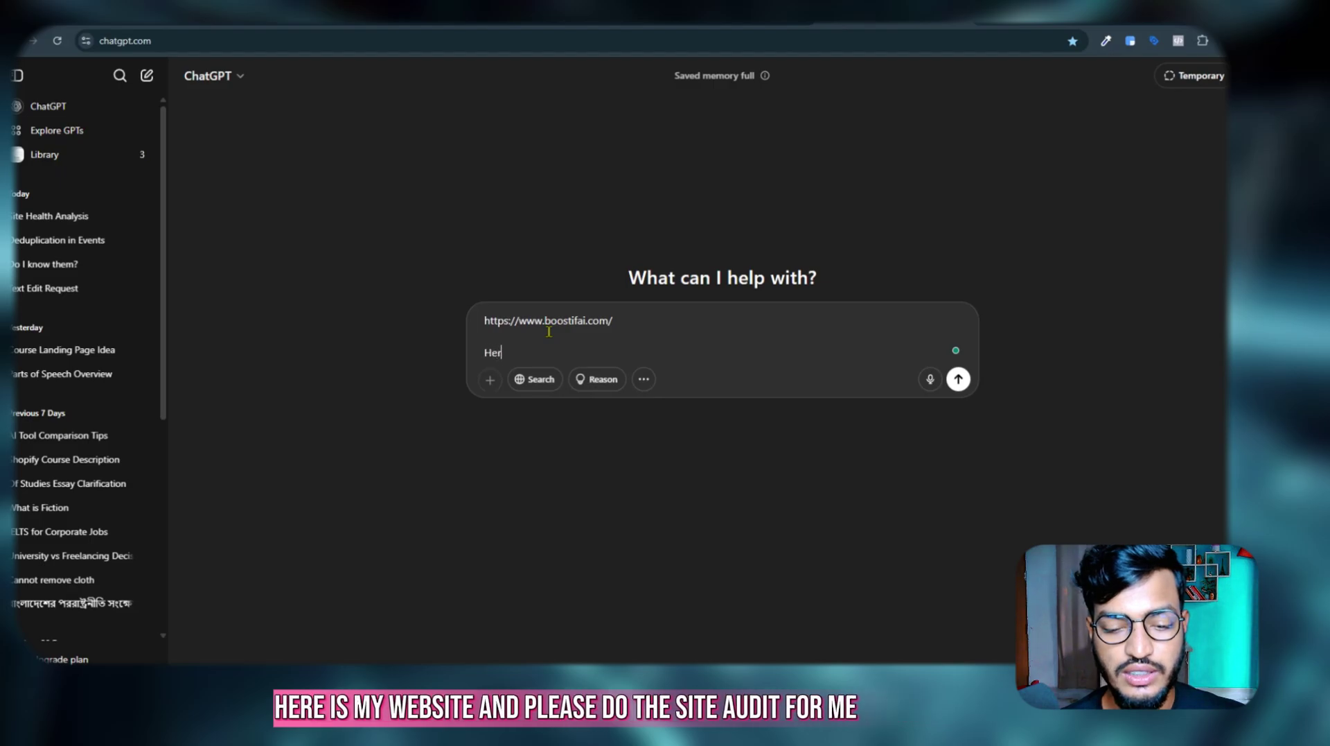
{"action": "type", "text": "e is my website"}
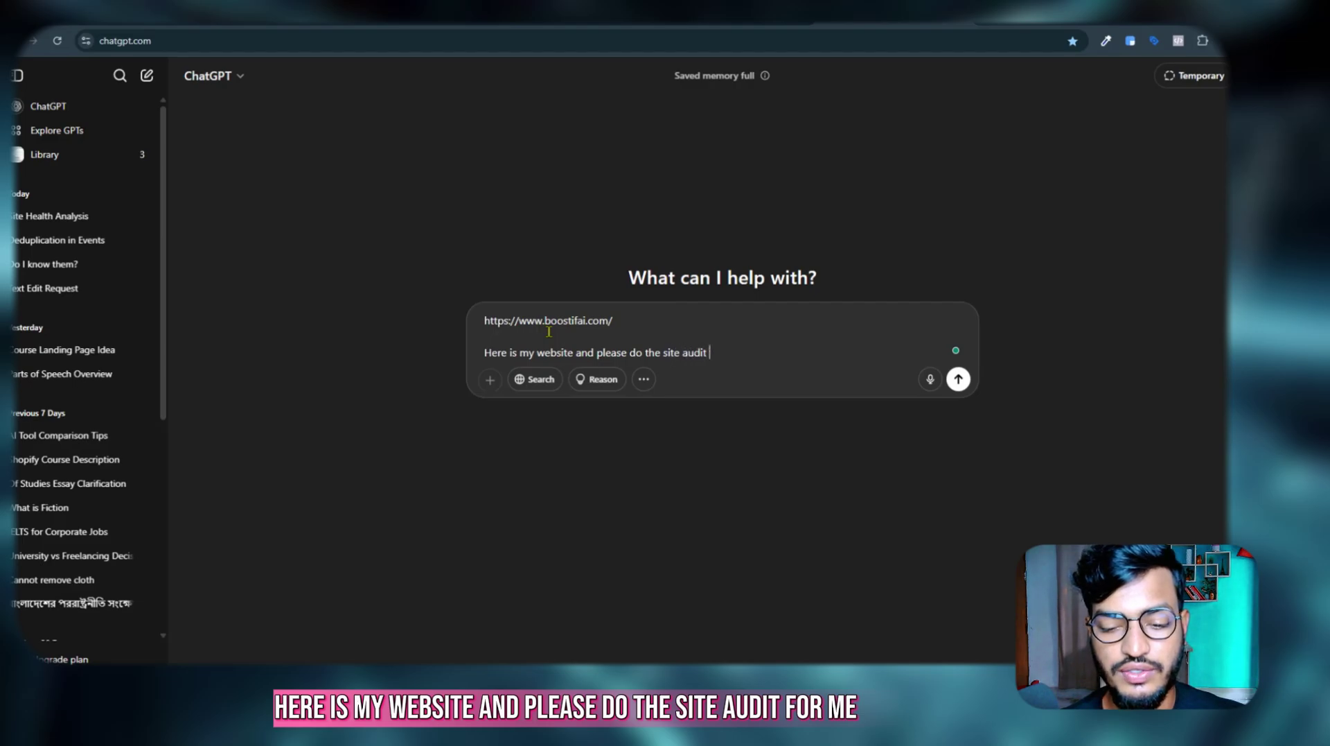
Add 'and please do the site audit for me', send the prompt, and read through the returned audit
{"action": "type", "text": "and please do the site audit for me"}
{"action": "key", "text": "Return"}
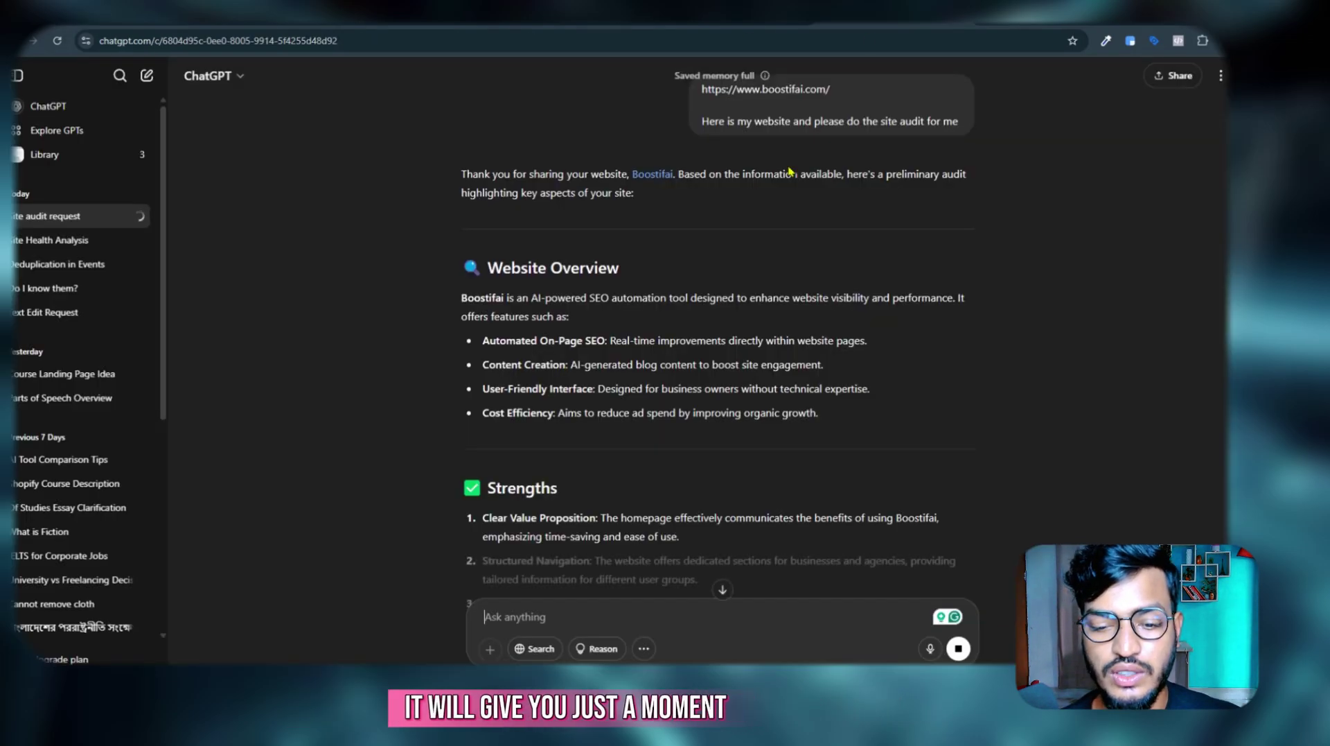
{"action": "left_click_drag", "start_coordinate": [692, 340], "coordinate": [622, 340]}
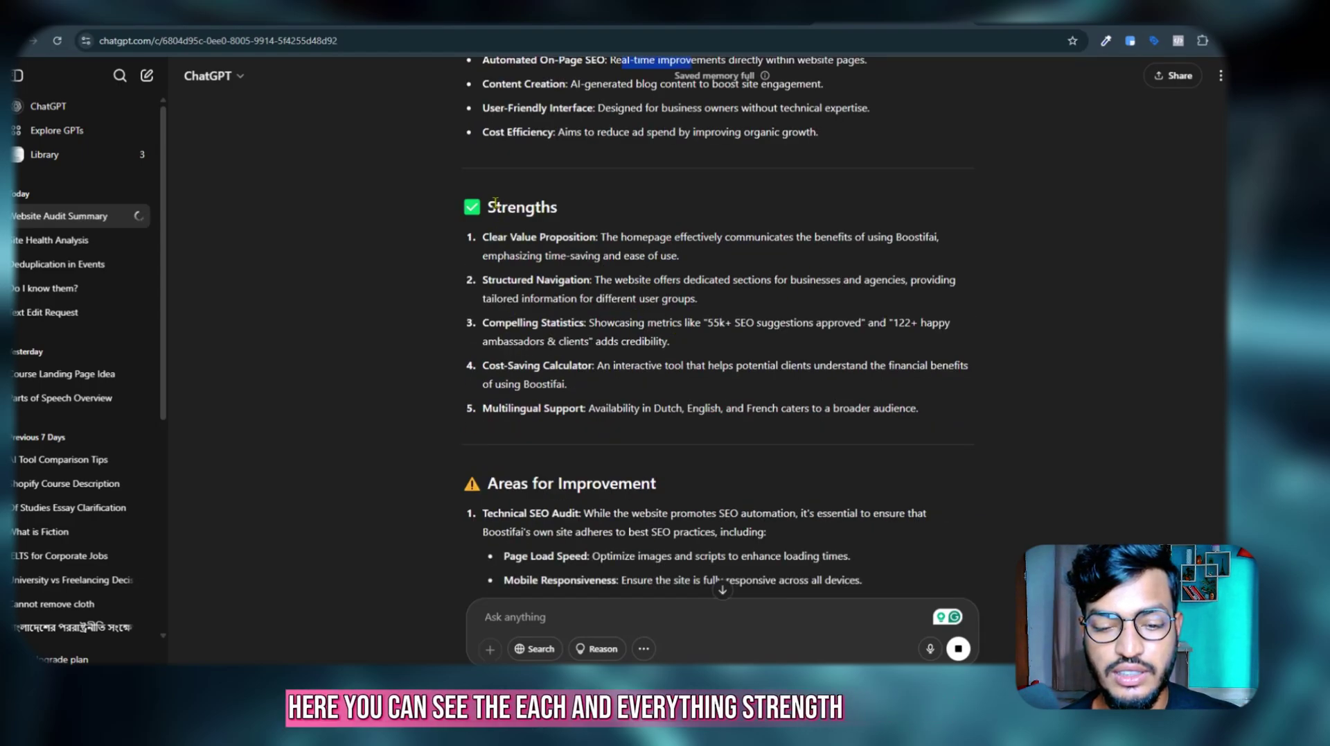
{"action": "left_click_drag", "start_coordinate": [490, 206], "coordinate": [557, 206]}
{"action": "scroll", "coordinate": [609, 277], "scroll_direction": "down", "scroll_amount": 3}
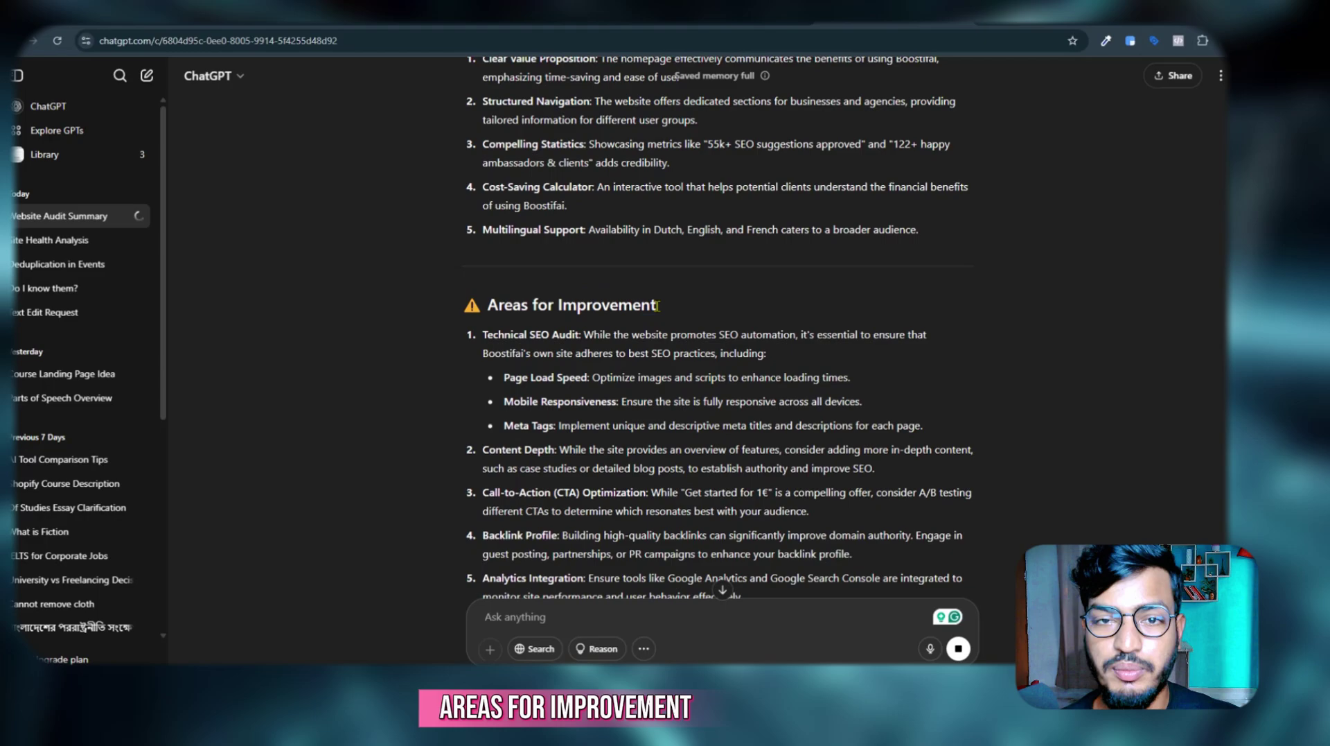
{"action": "scroll", "coordinate": [657, 305], "scroll_direction": "down", "scroll_amount": 3}
{"action": "left_click_drag", "start_coordinate": [513, 490], "coordinate": [623, 491]}
{"action": "scroll", "coordinate": [632, 496], "scroll_direction": "down", "scroll_amount": 2}
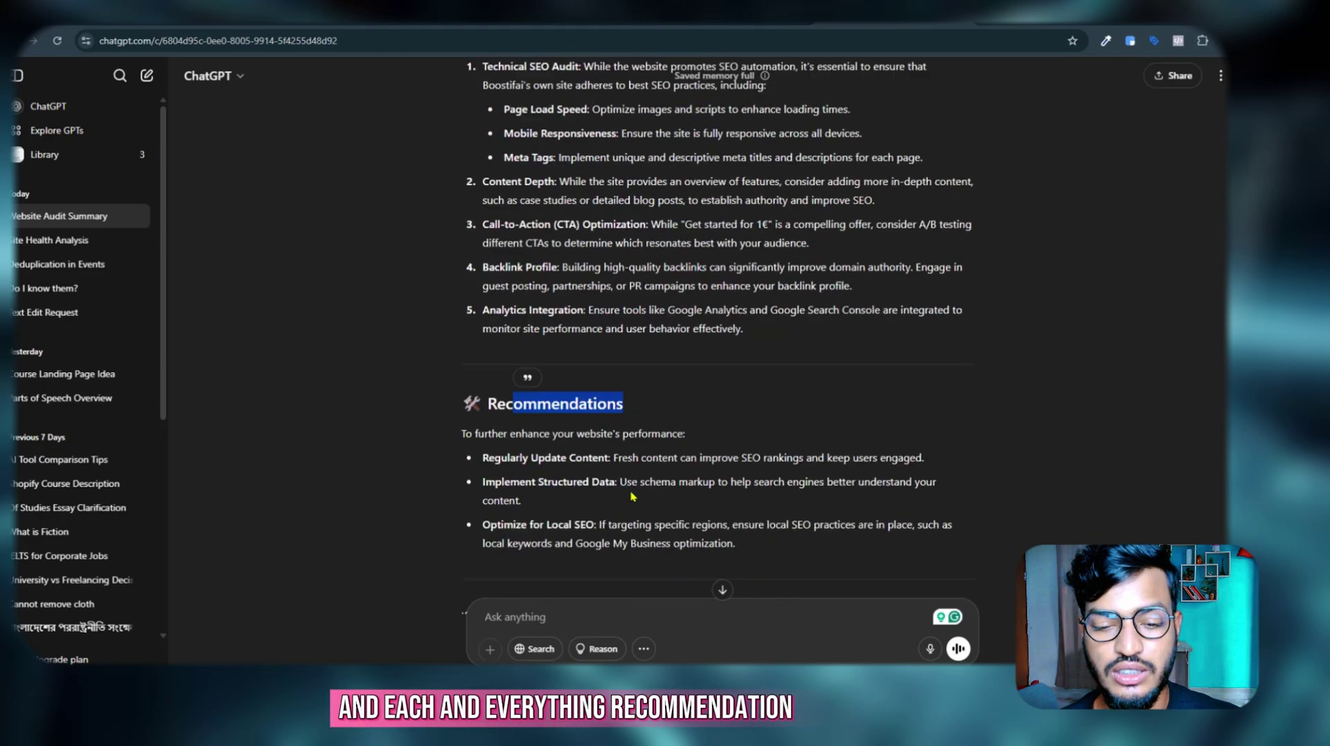
{"action": "scroll", "coordinate": [627, 488], "scroll_direction": "up", "scroll_amount": 14}
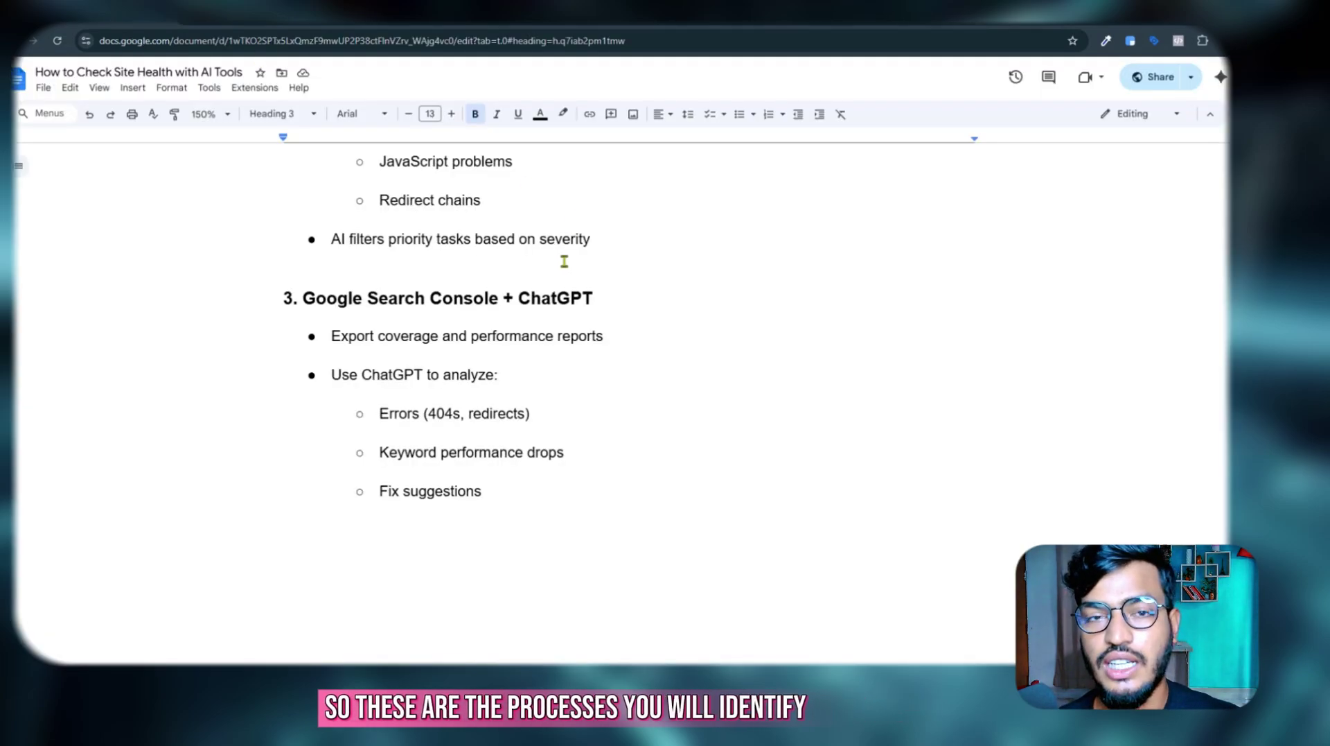
{"action": "scroll", "coordinate": [548, 349], "scroll_direction": "up", "scroll_amount": 3}
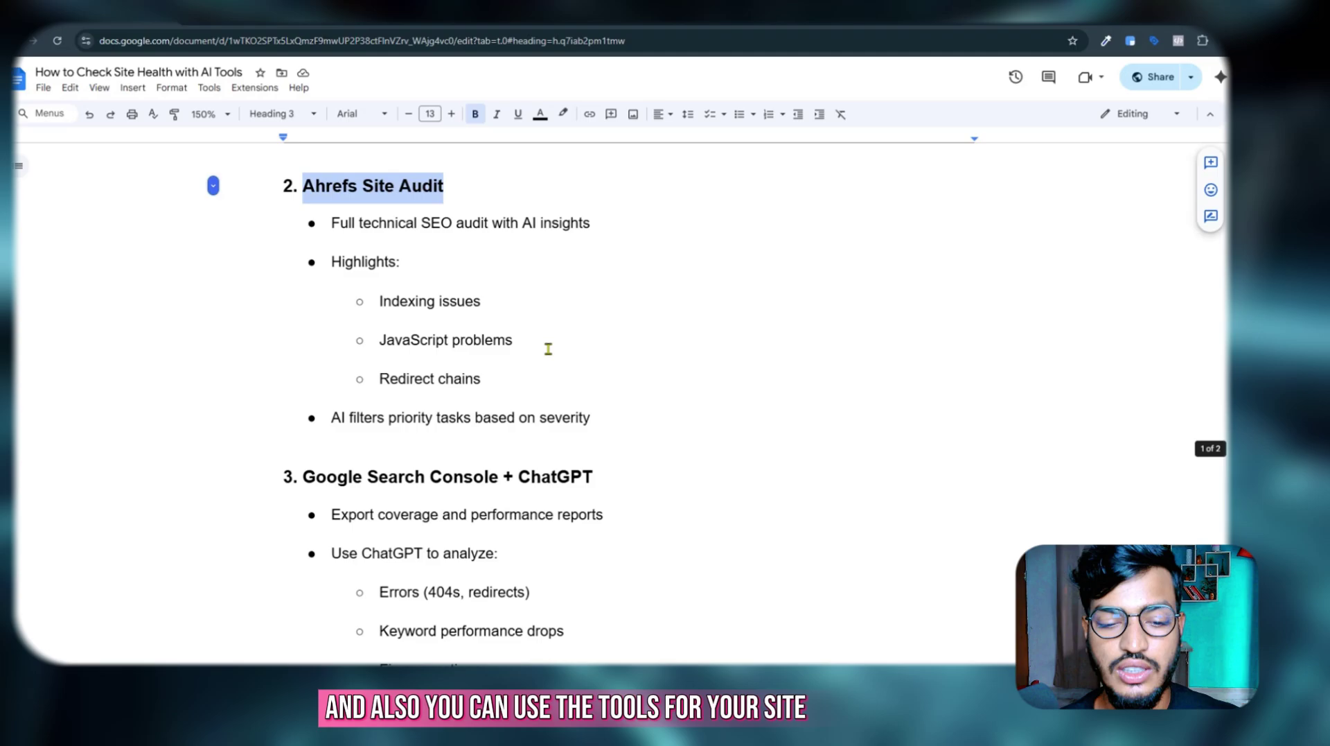
{"action": "scroll", "coordinate": [535, 337], "scroll_direction": "up", "scroll_amount": 7}
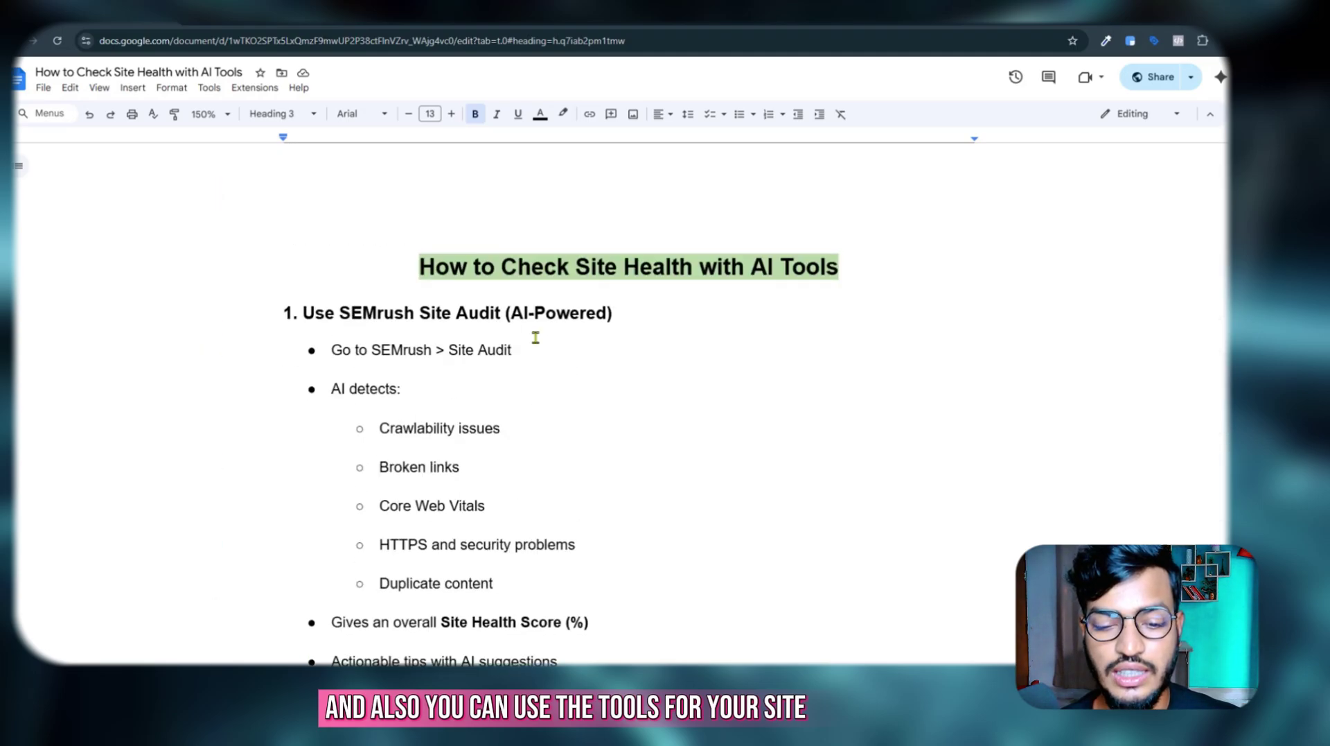
{"action": "left_click", "coordinate": [567, 267]}
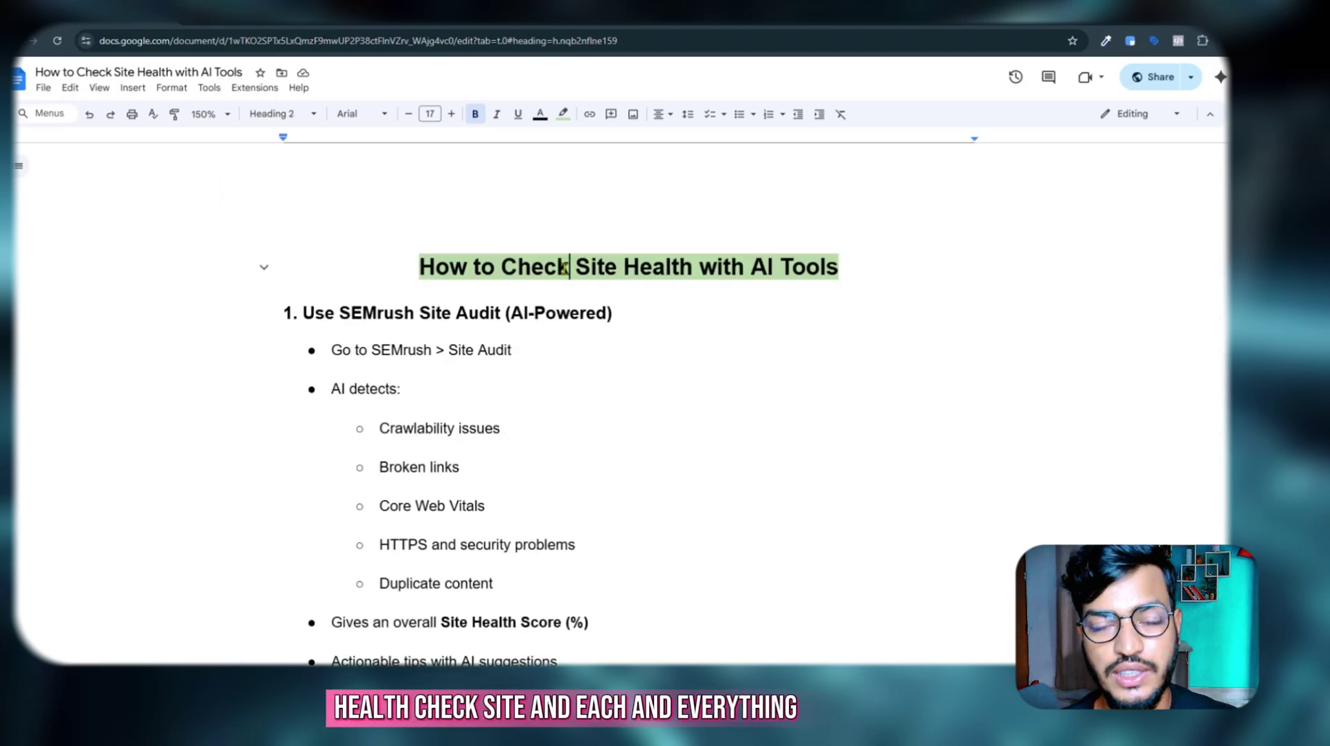